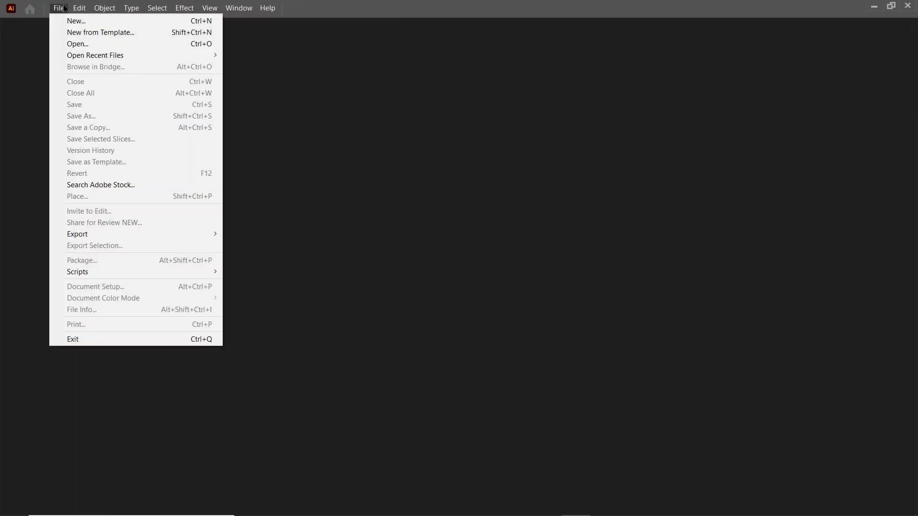
Create an untitled 1920 × 1080 px document and switch to the Essentials Classic workspace
left_click(72, 22)
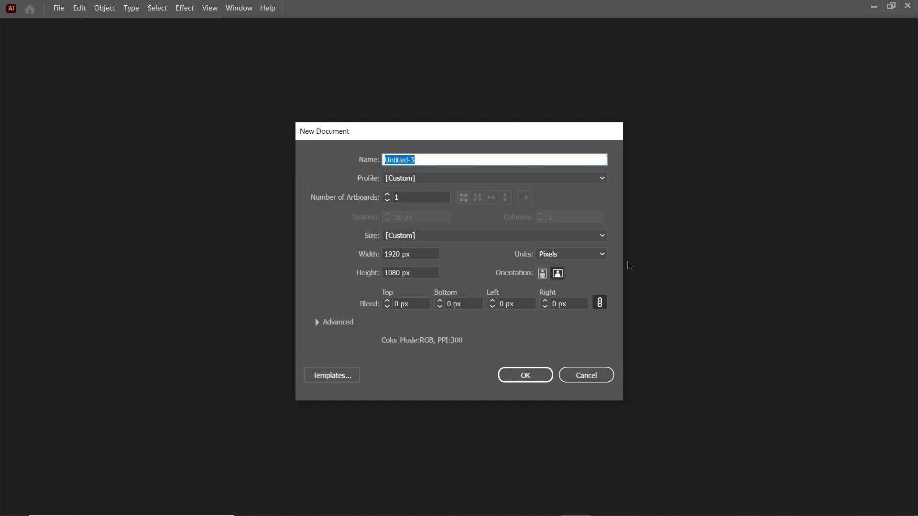
left_click(597, 256)
left_click(591, 265)
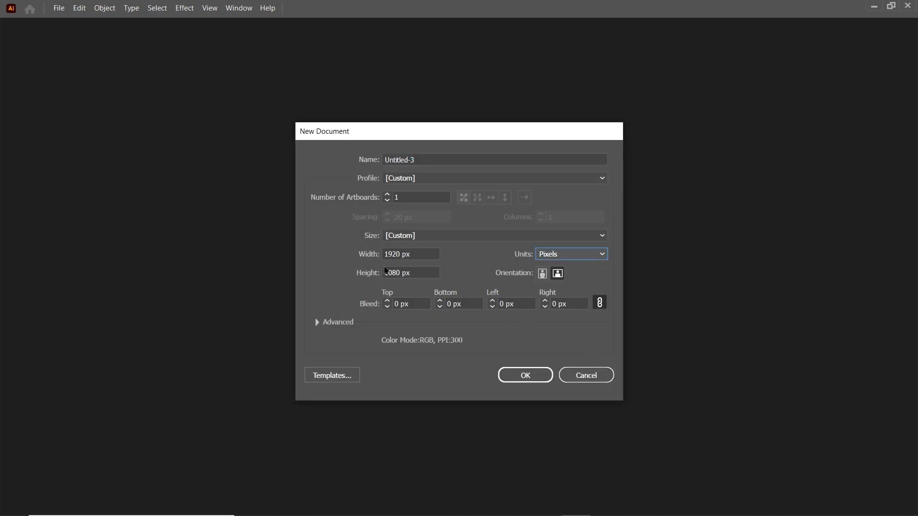
left_click_drag(399, 254, 390, 253)
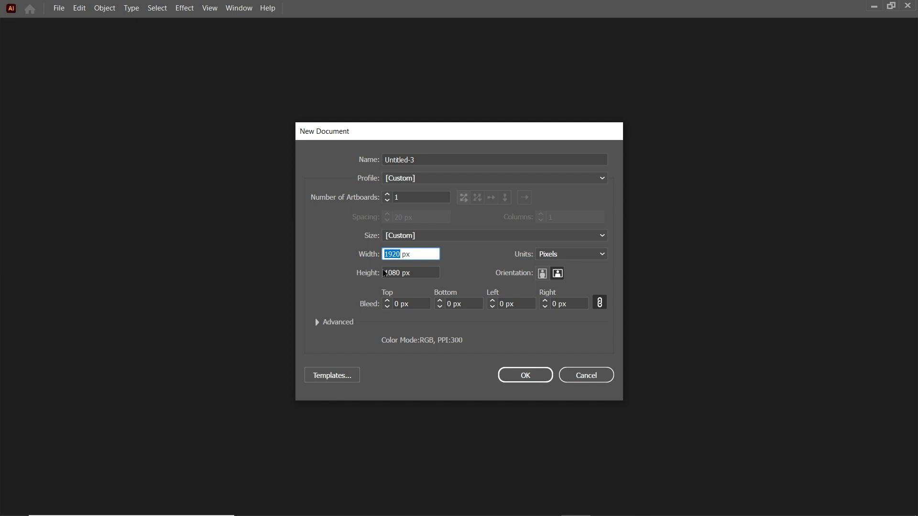
left_click(399, 272)
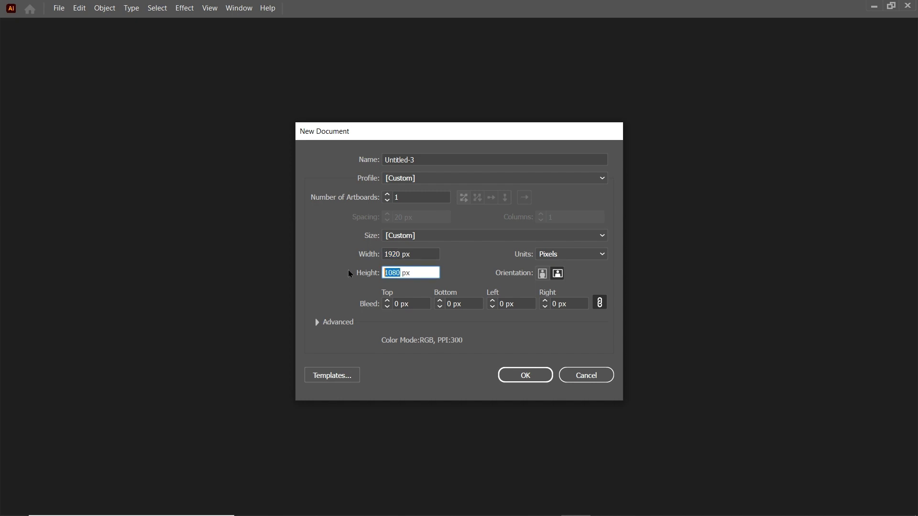
left_click(517, 377)
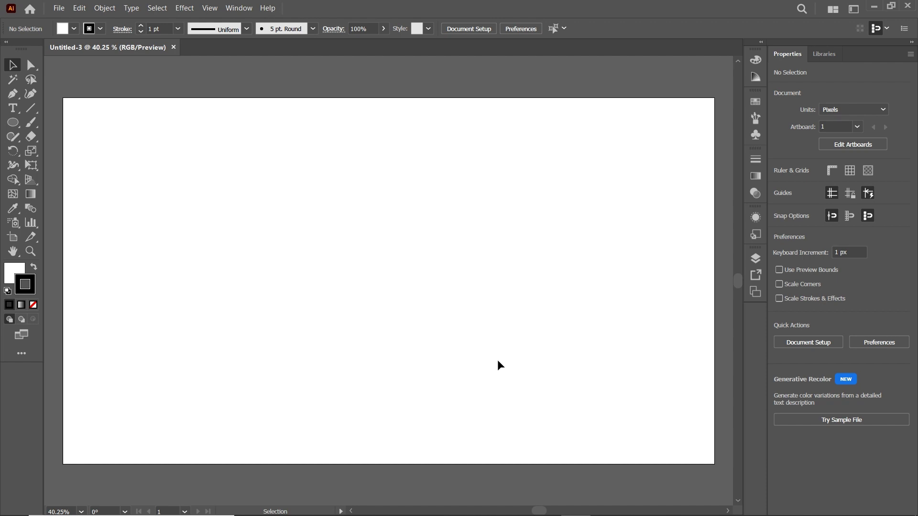
left_click(853, 9)
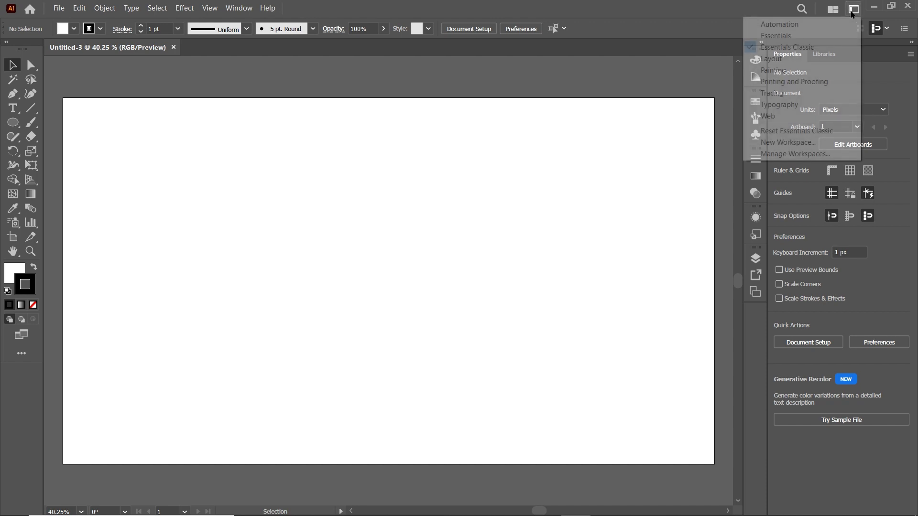
left_click(813, 46)
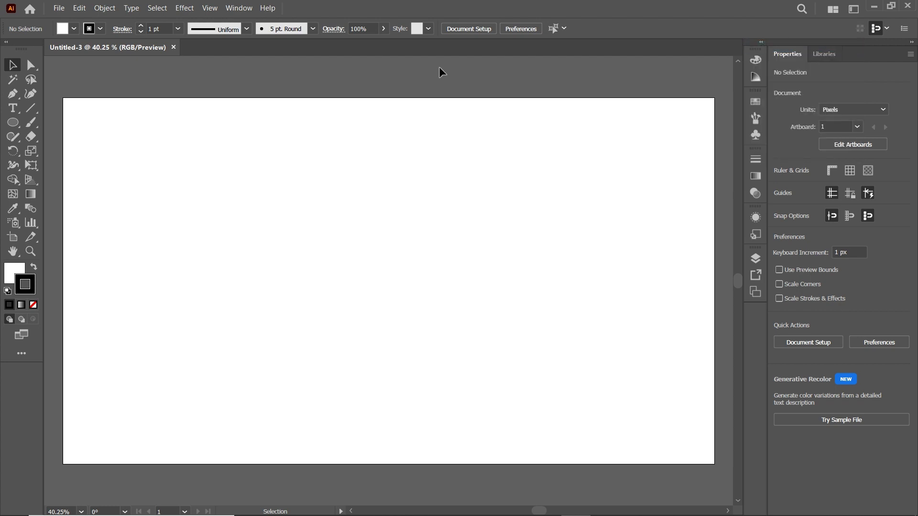
Place elephant.png at 1350 × 1080 px along the artboard's left edge
left_click(59, 8)
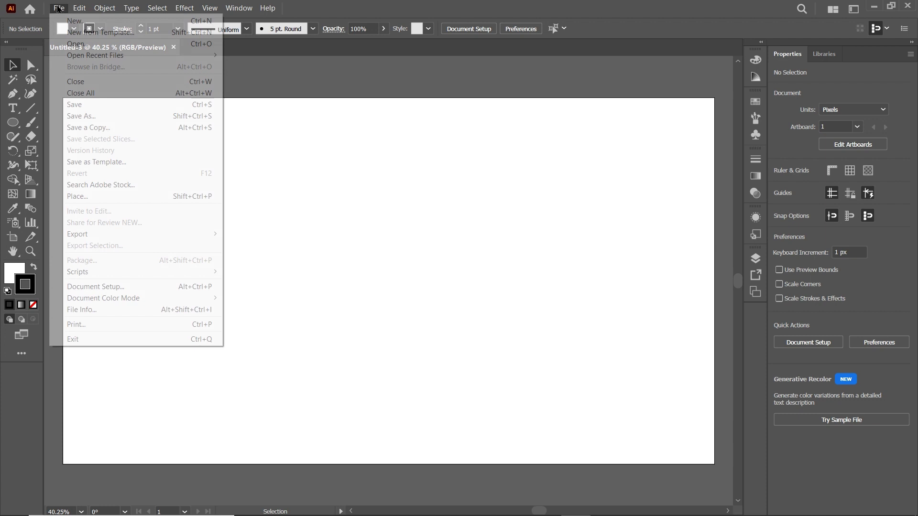
left_click(80, 195)
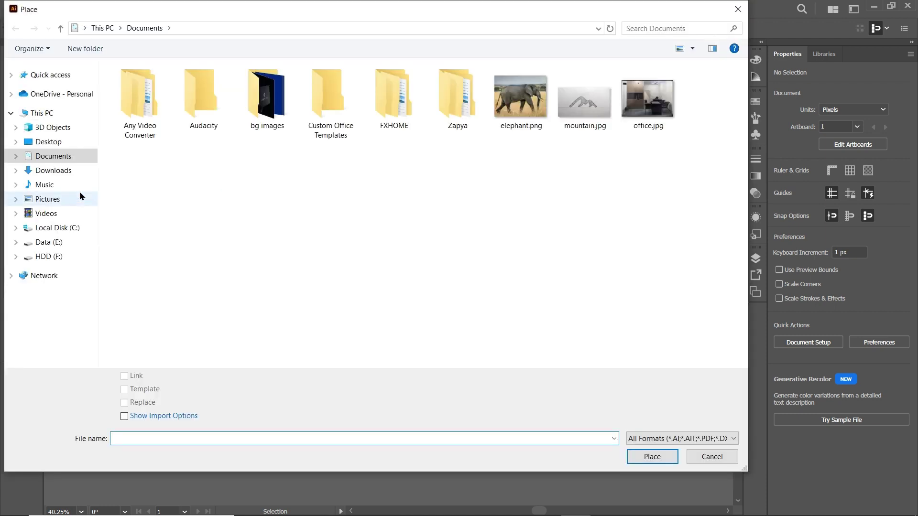
left_click(530, 117)
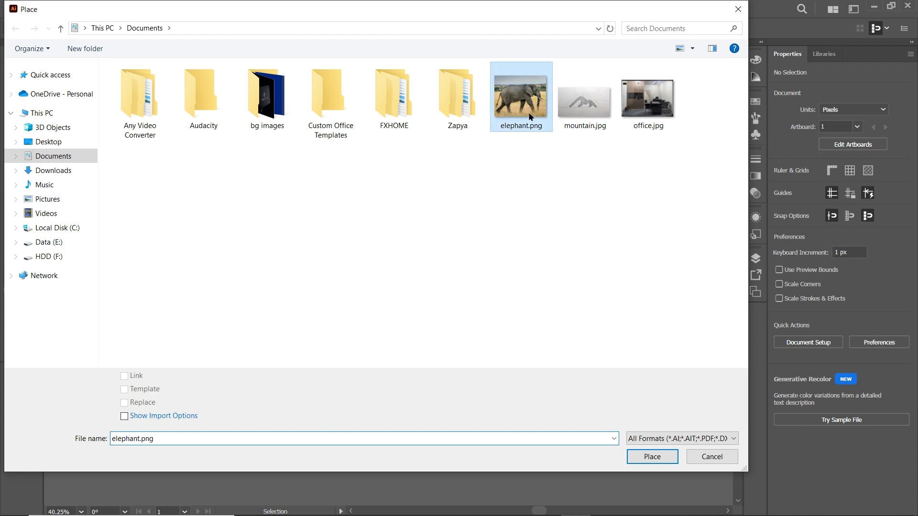
left_click(654, 457)
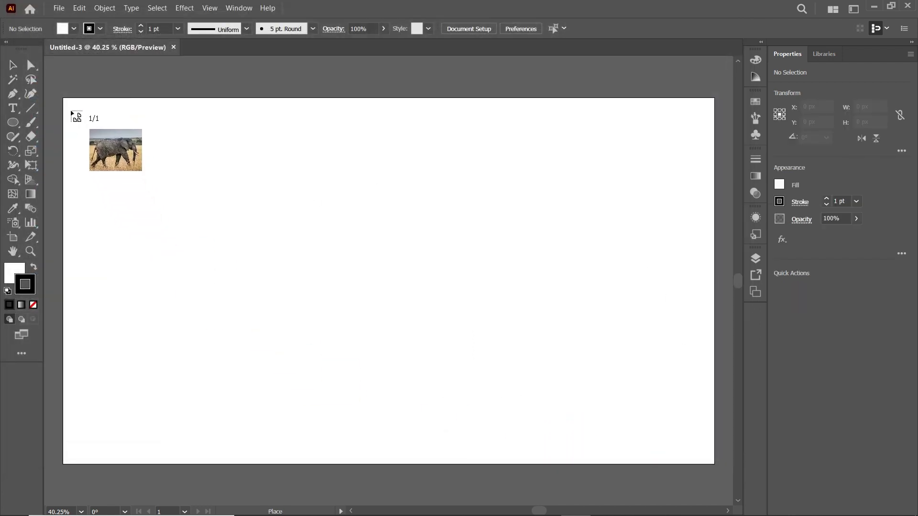
left_click_drag(64, 99, 541, 466)
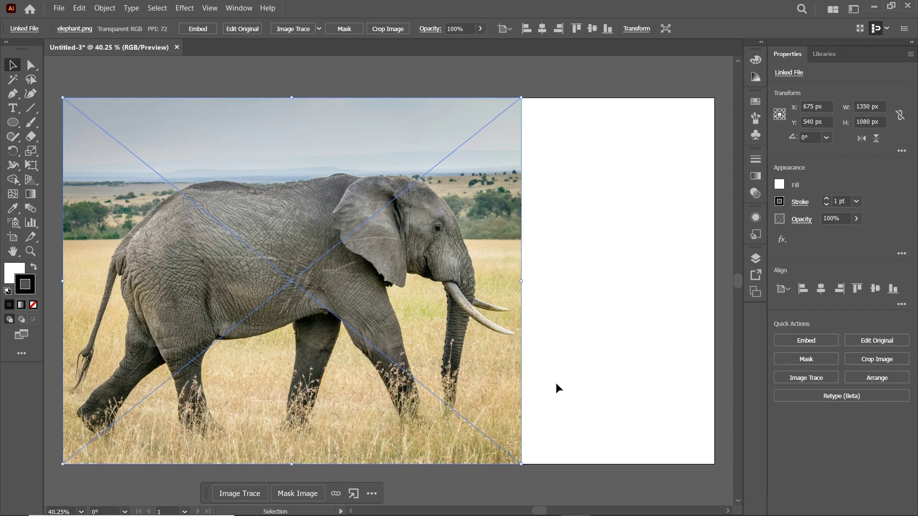
Set the photo's opacity to 25% and turn on Show Grid and Snap to Grid
left_click(848, 218)
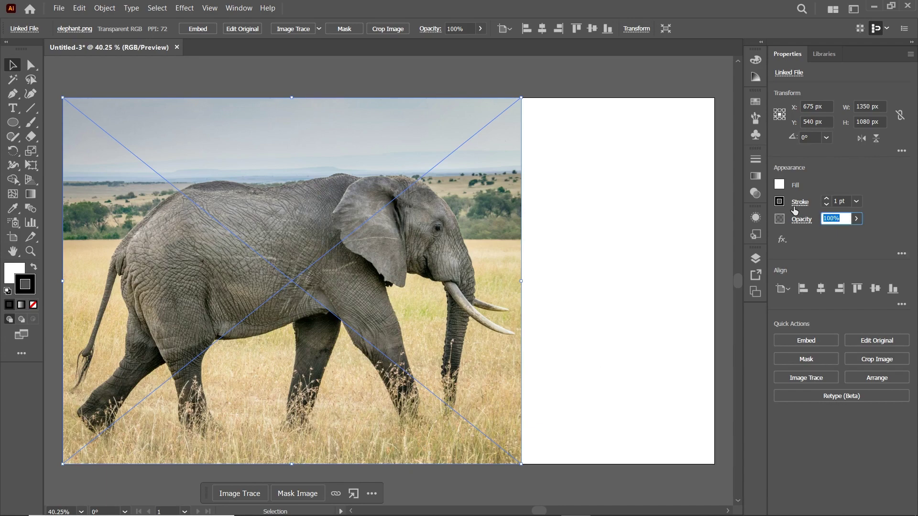
type("25")
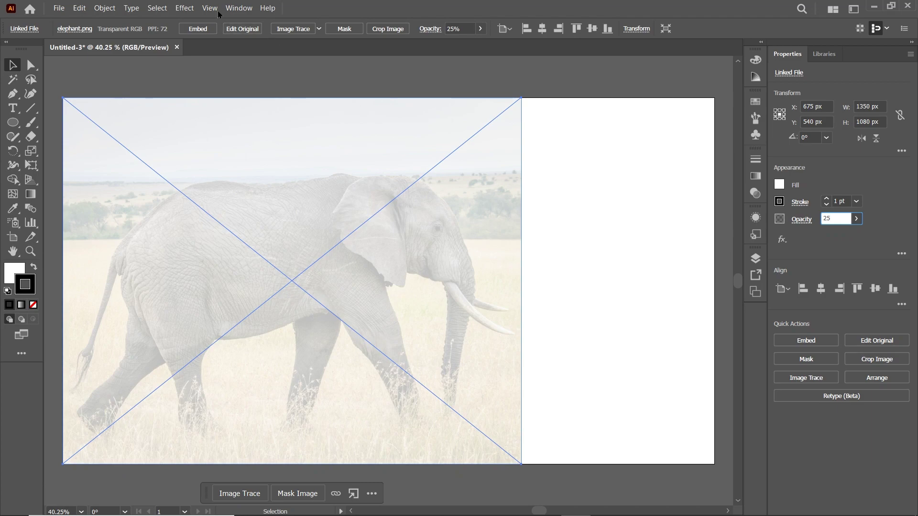
left_click(212, 9)
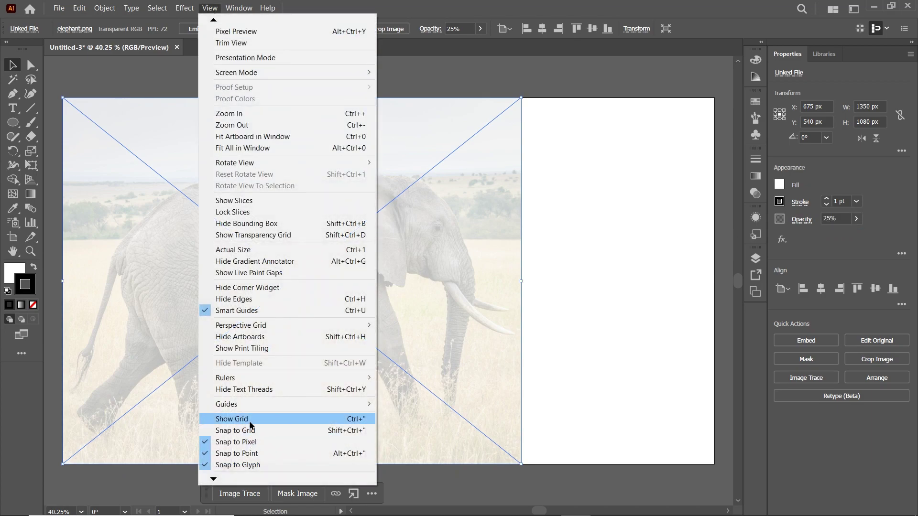
left_click(232, 419)
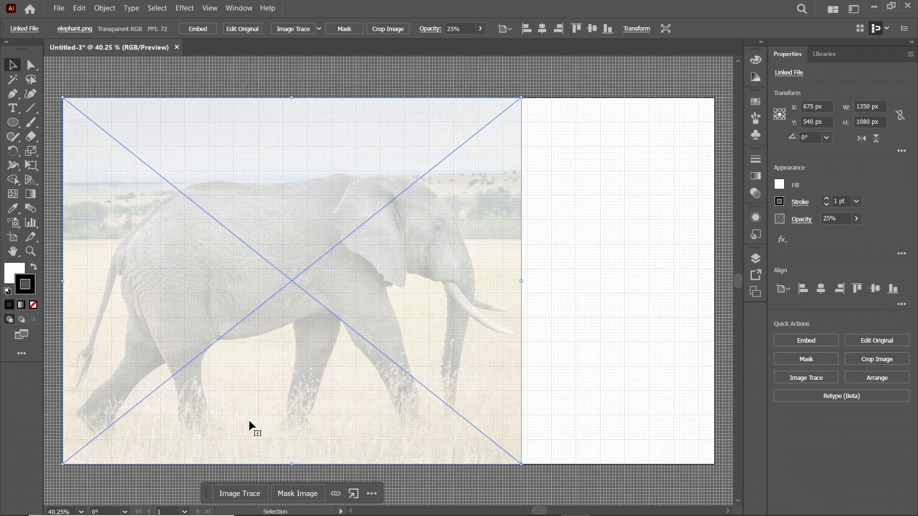
left_click(210, 9)
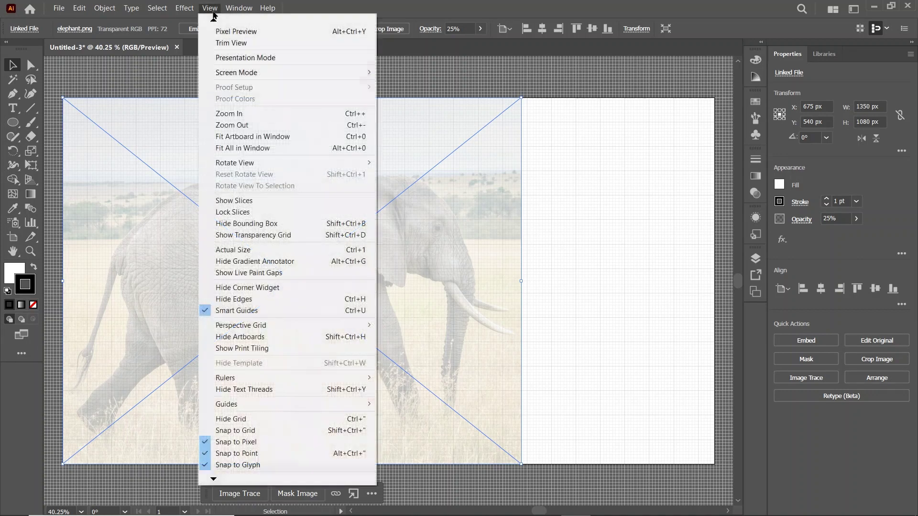
left_click(245, 432)
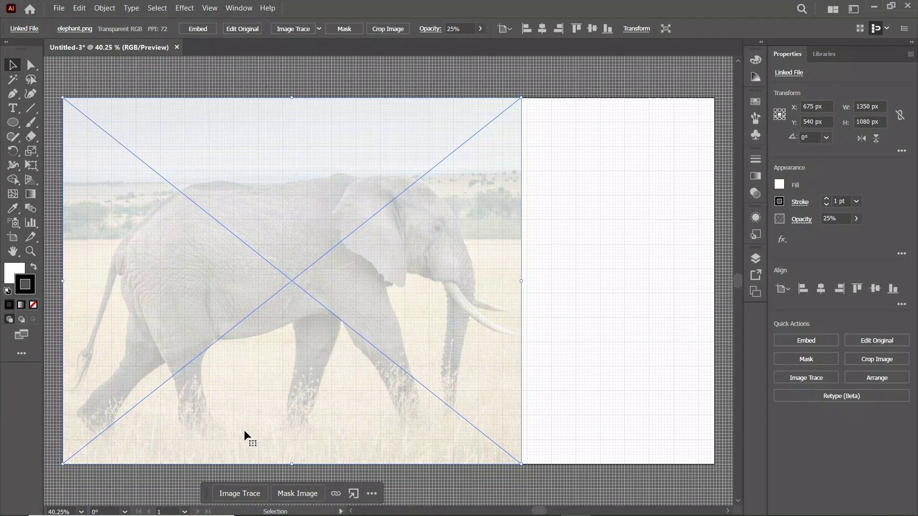
Move the photo right and slightly up toward centre, then lock it in Layers
left_click_drag(248, 396, 321, 397)
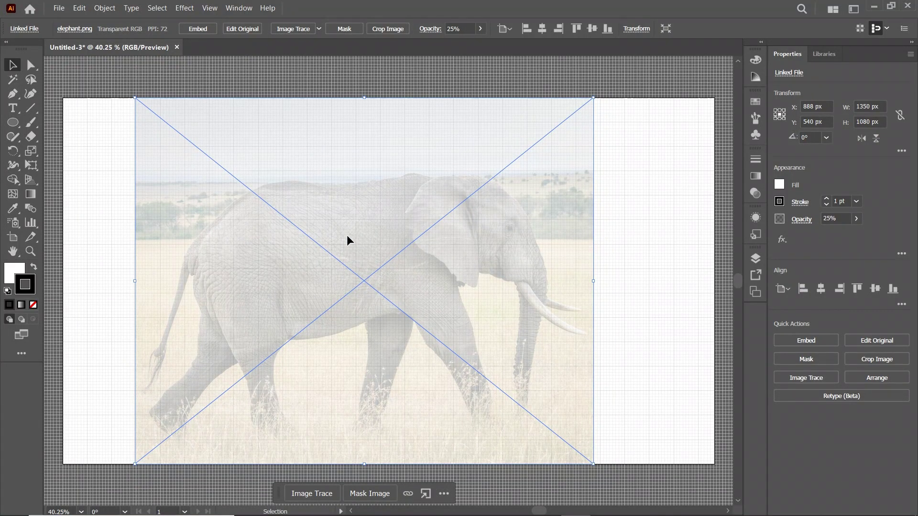
left_click_drag(346, 234, 345, 225)
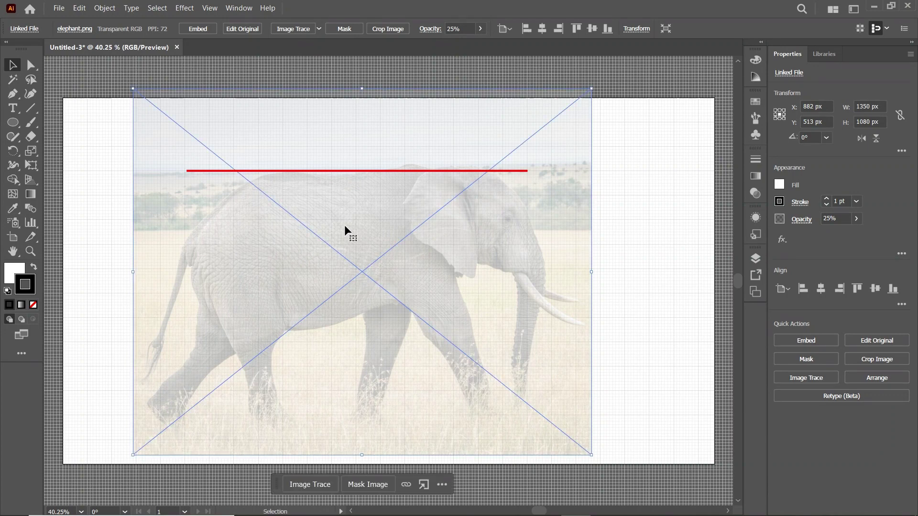
left_click(238, 8)
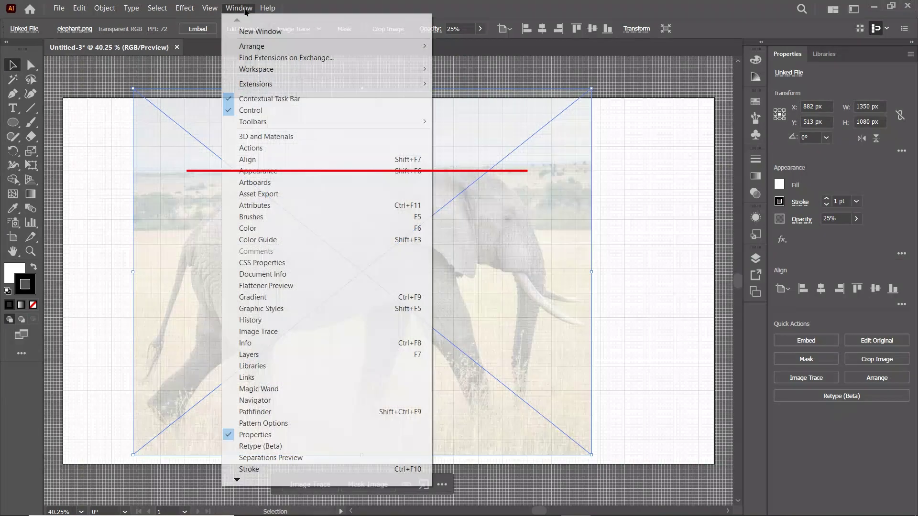
left_click(272, 354)
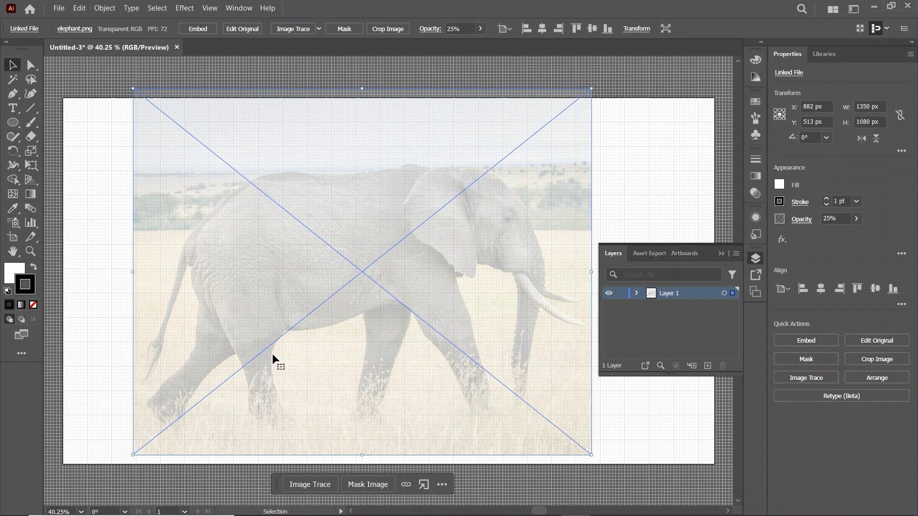
left_click(636, 293)
left_click(678, 306)
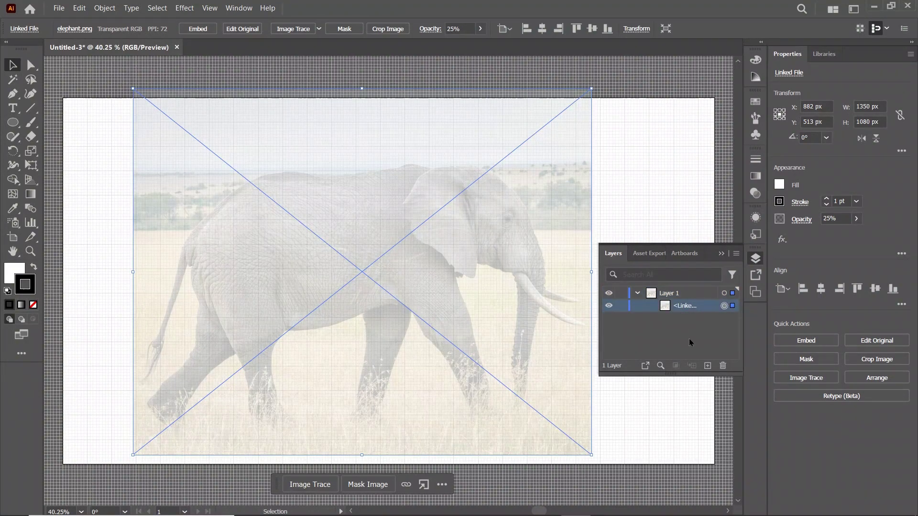
left_click(622, 307)
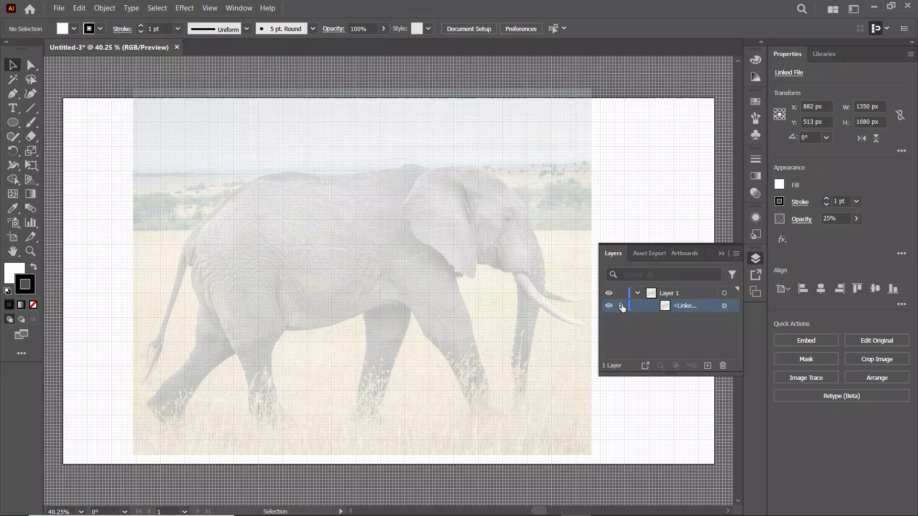
left_click(719, 253)
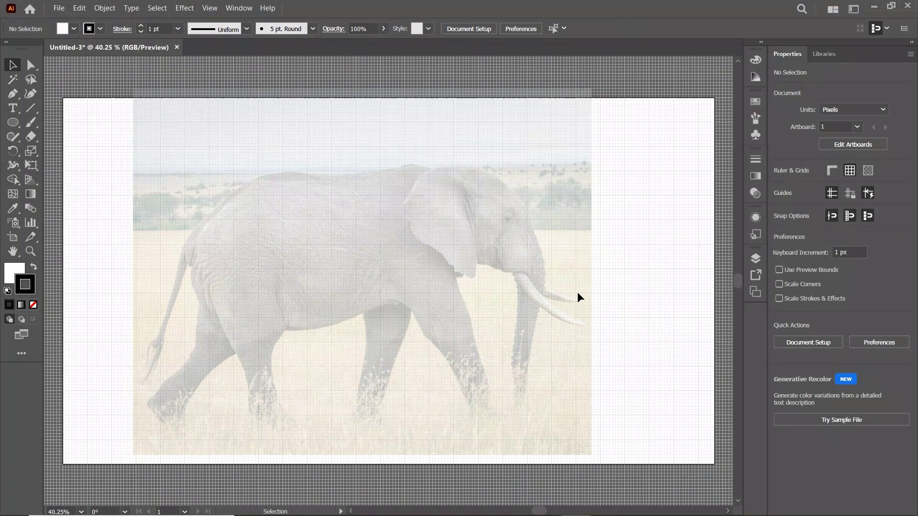
Draw a 360 × 360 px circle over the belly with no fill and a 5 pt dark red stroke
left_click(11, 123)
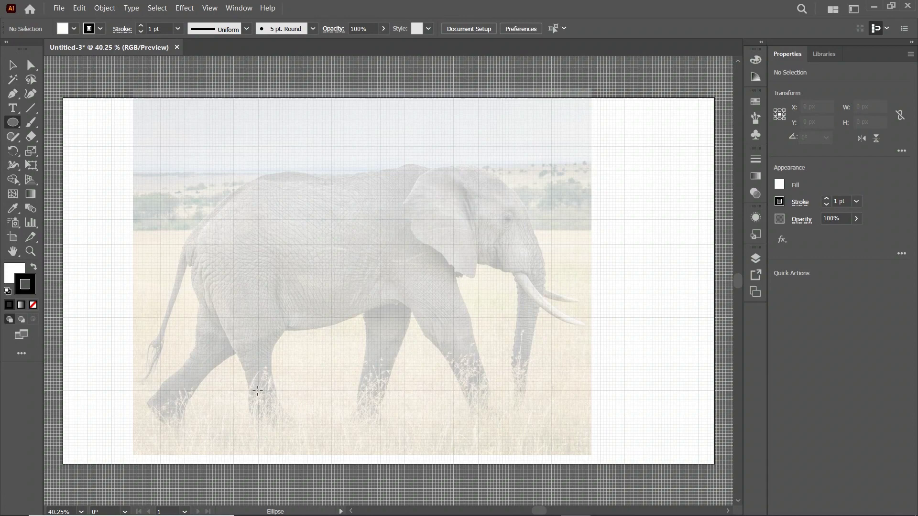
left_click_drag(258, 391, 381, 269)
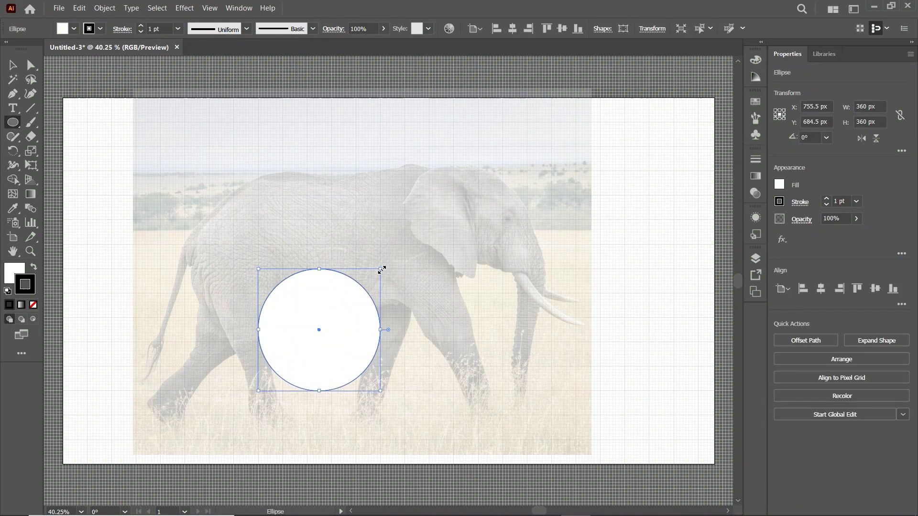
left_click(73, 28)
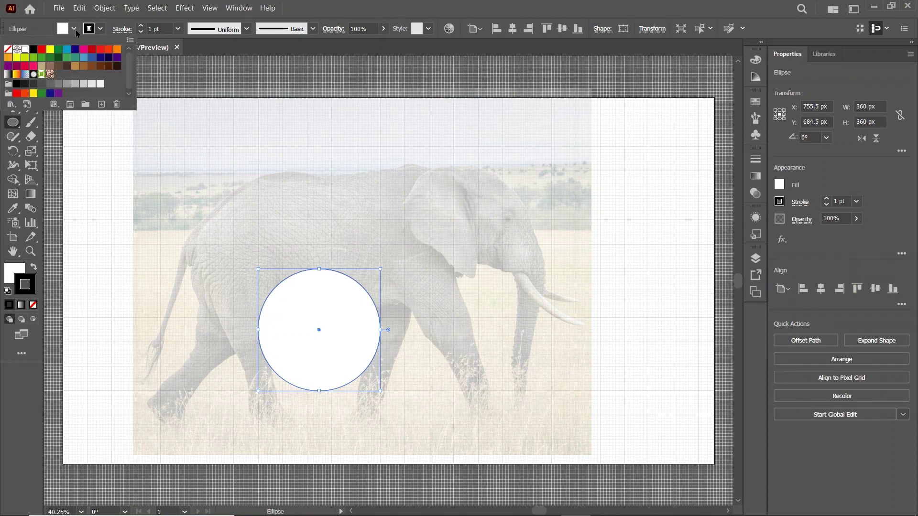
left_click(8, 50)
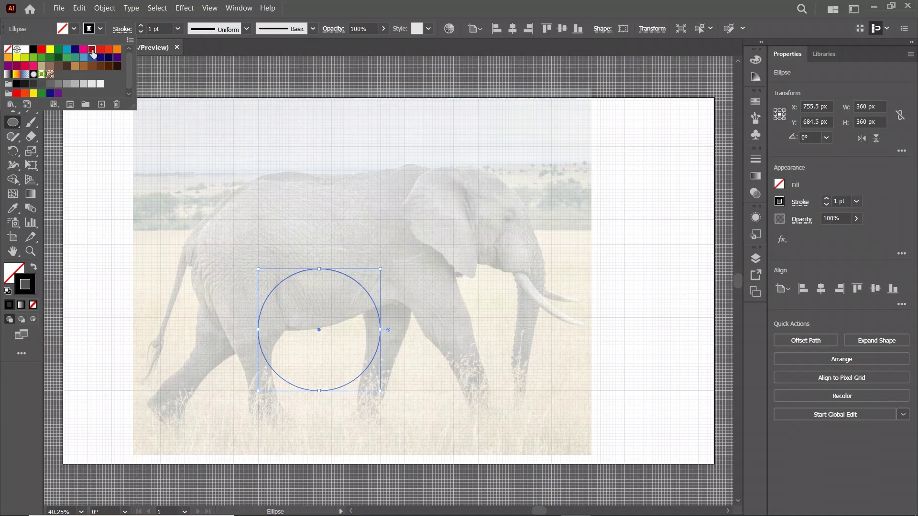
left_click(92, 50)
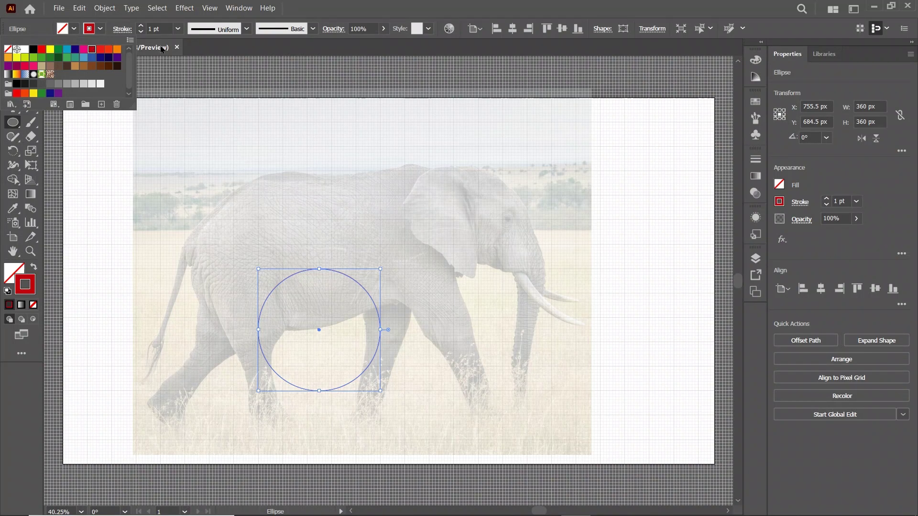
left_click(154, 28)
type("5")
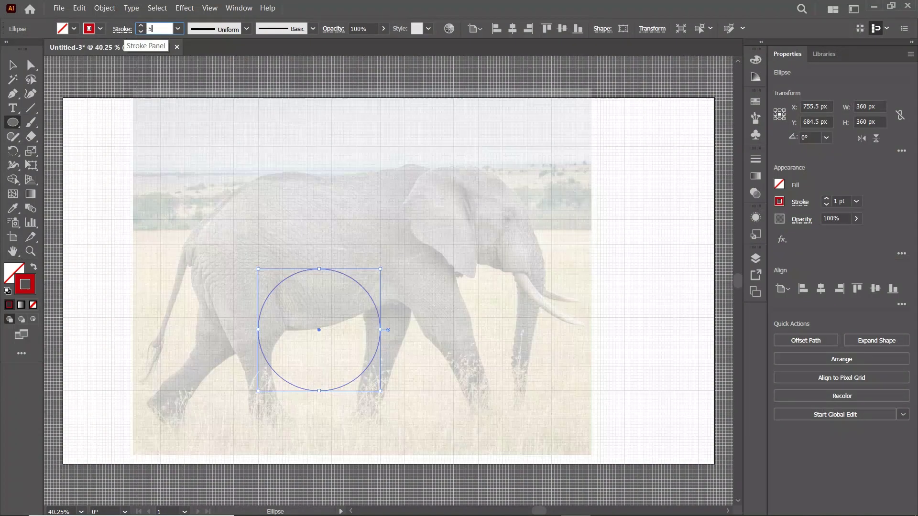
key("Return")
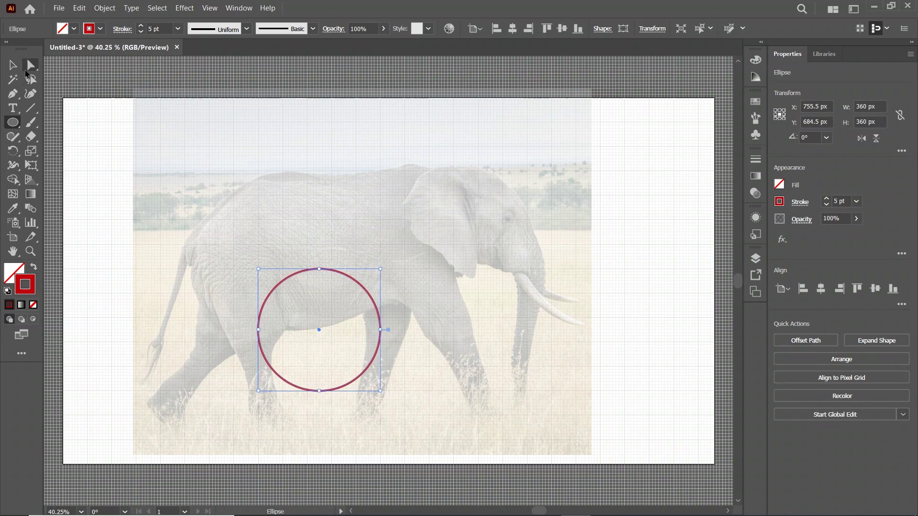
left_click(30, 64)
Cut the circle to a half-arc, lower it between the legs, and extend both ends slightly down
left_click(314, 391)
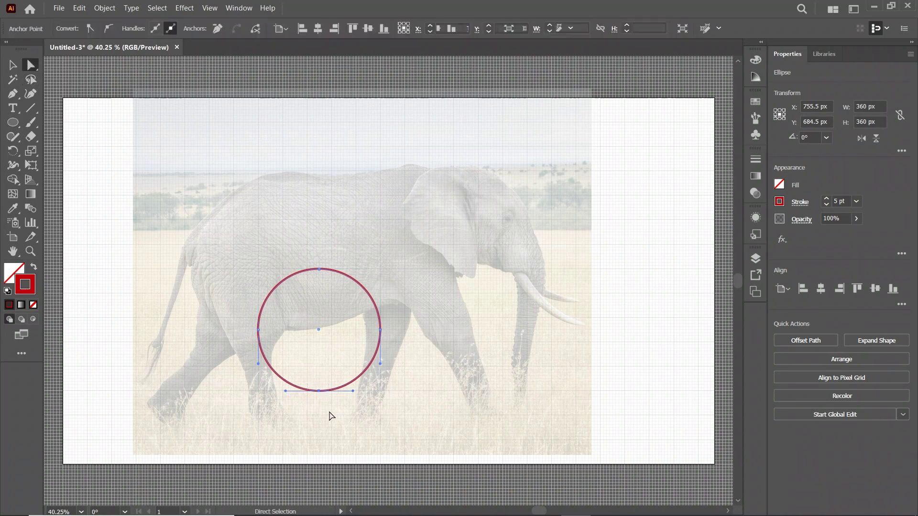
key("Delete")
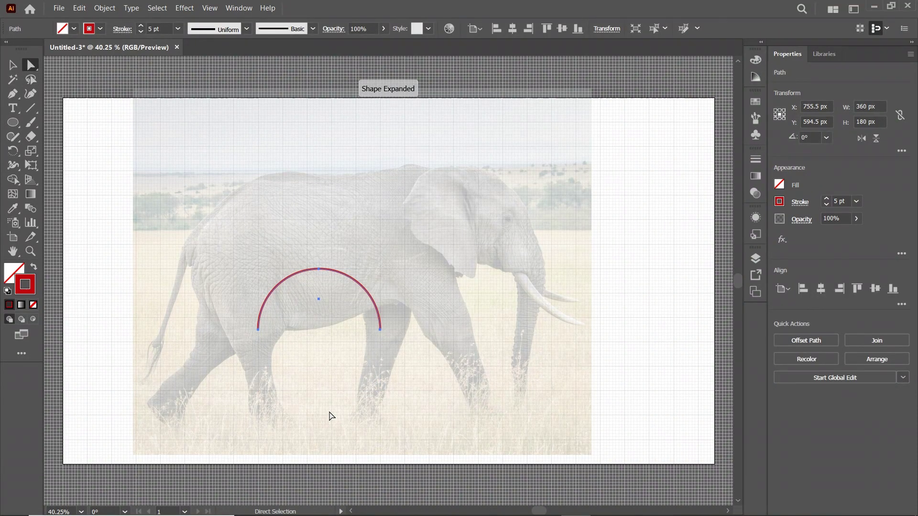
left_click(15, 67)
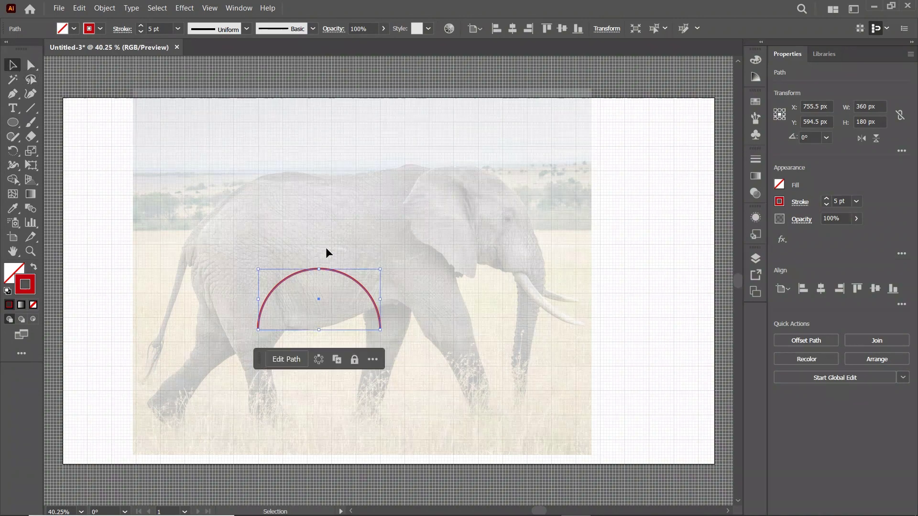
left_click_drag(328, 270, 328, 326)
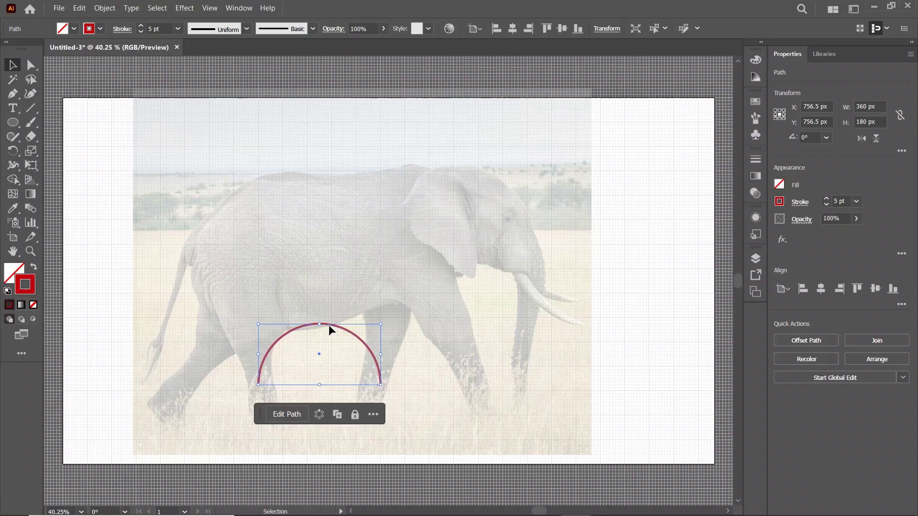
left_click(12, 94)
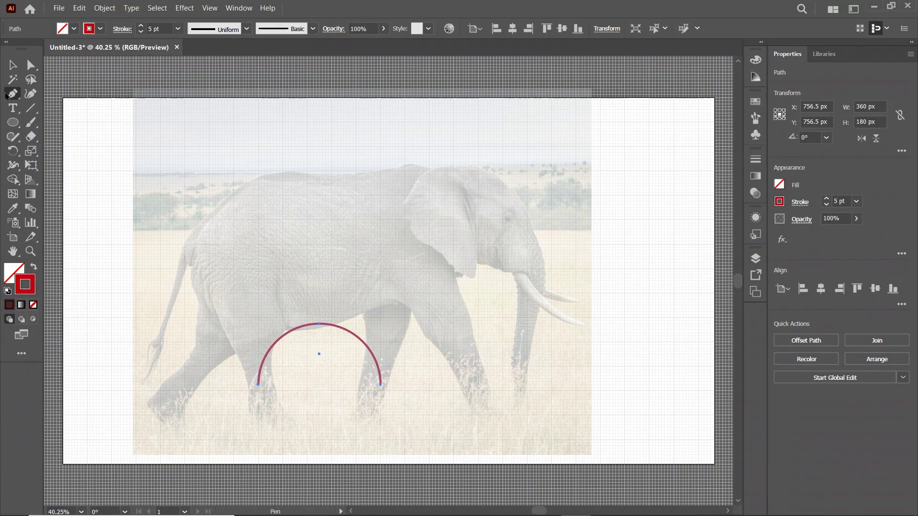
left_click(258, 385)
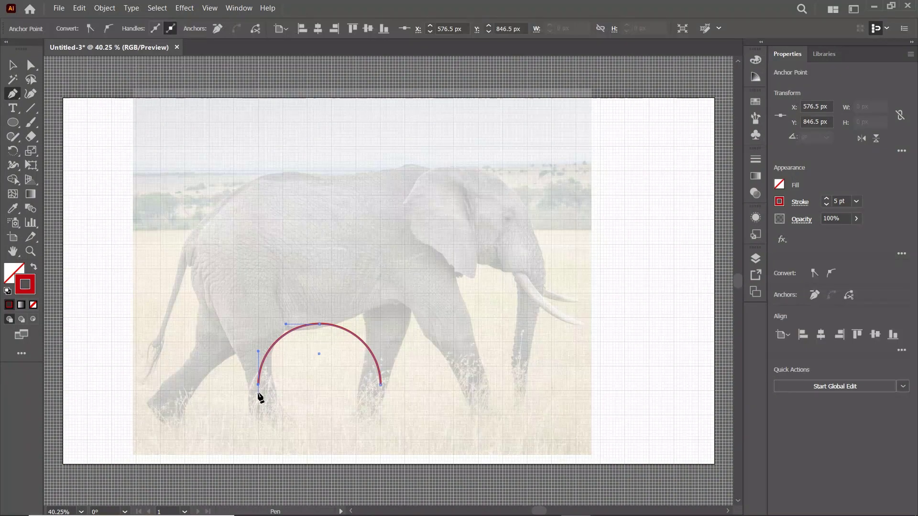
left_click(258, 391)
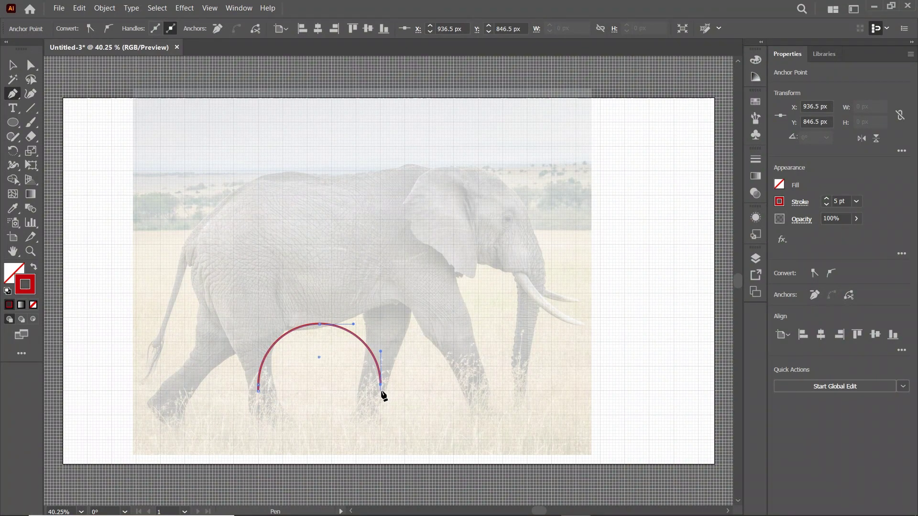
left_click(381, 390)
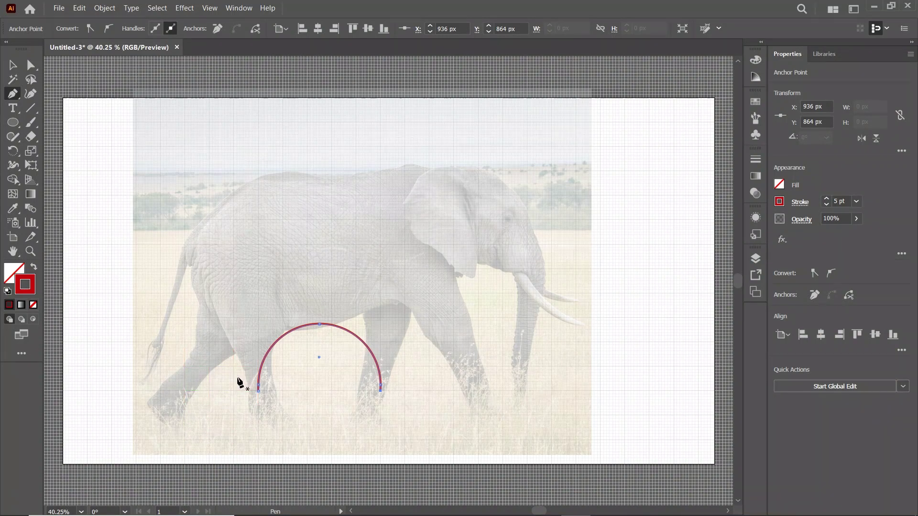
Draw a squared path up the elephant's rear, across its back, down its front and toward the trunk
left_click(185, 391)
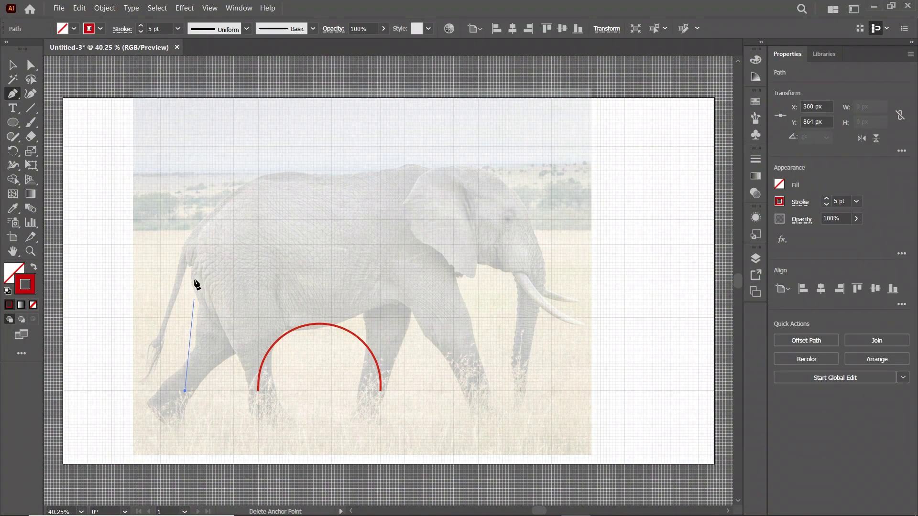
left_click(185, 171)
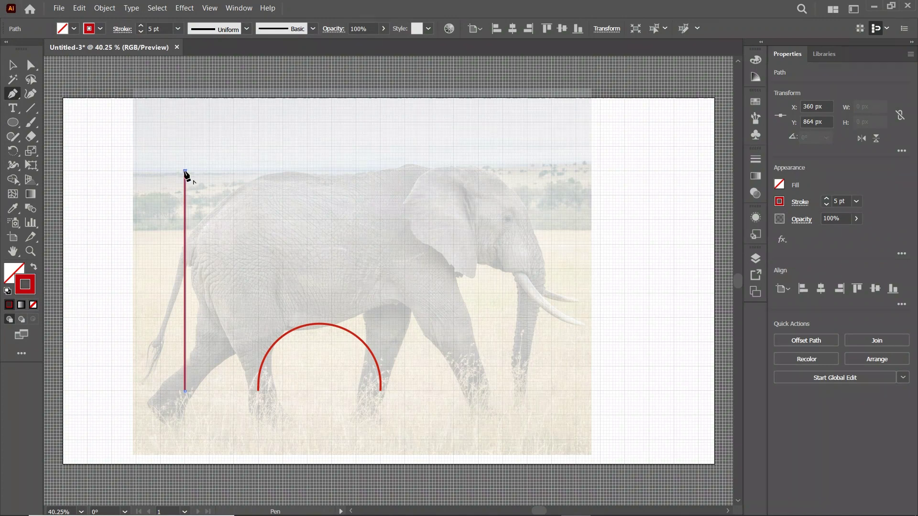
left_click(527, 170)
left_click(527, 342)
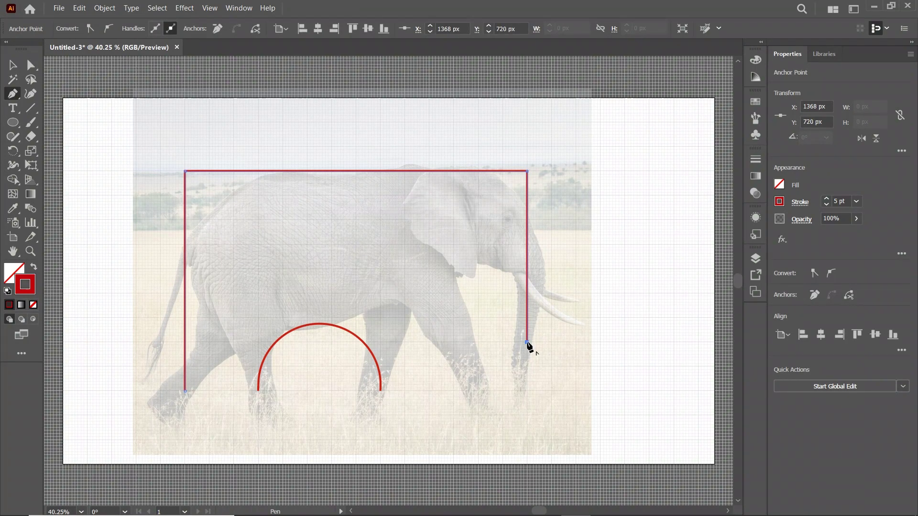
left_click(576, 342)
Round the path's top-left corner into a large curve and round the corner near the trunk
left_click(32, 66)
left_click_drag(175, 162, 318, 301)
left_click_drag(513, 361, 577, 357)
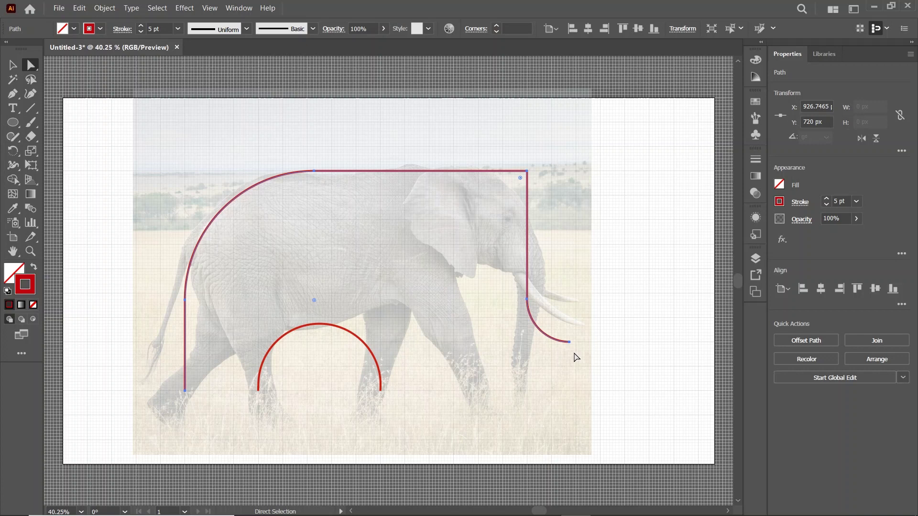
Add an anchor on the front vertical edge and delete it to split off the trunk curve
left_click(12, 93)
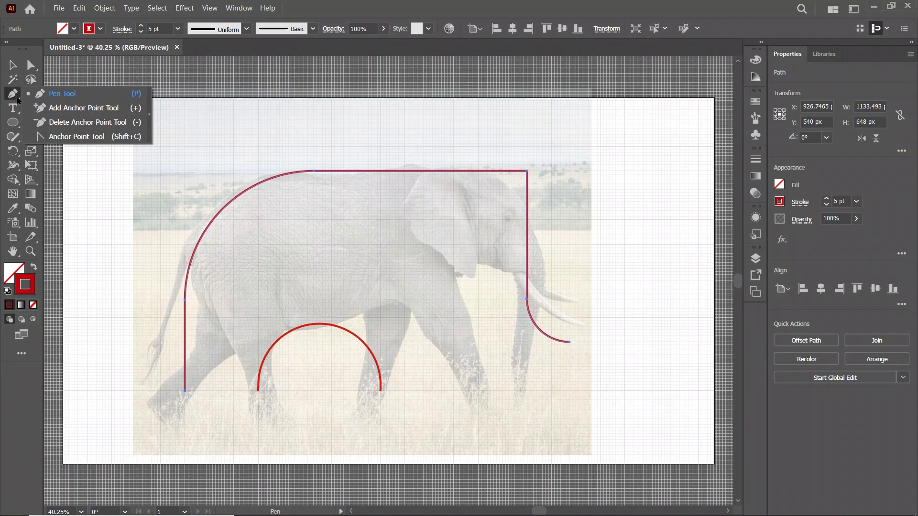
left_click(41, 112)
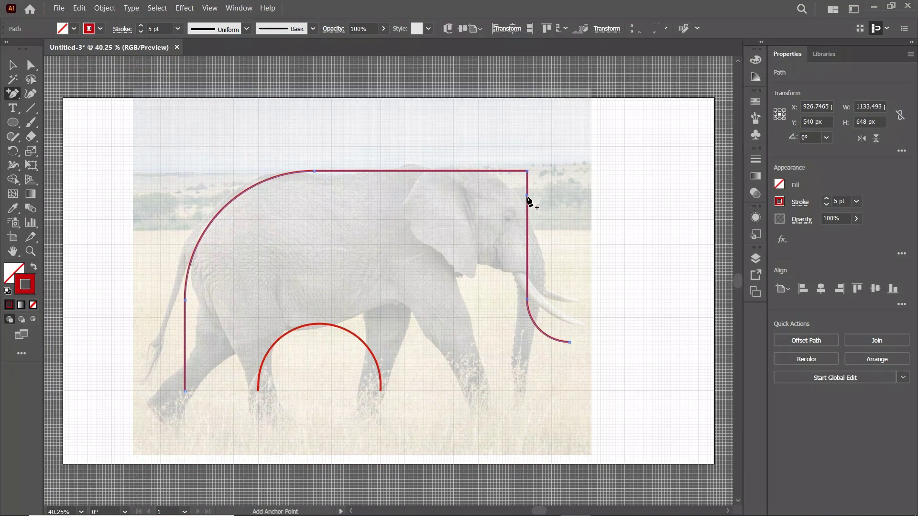
left_click(528, 197)
left_click(28, 70)
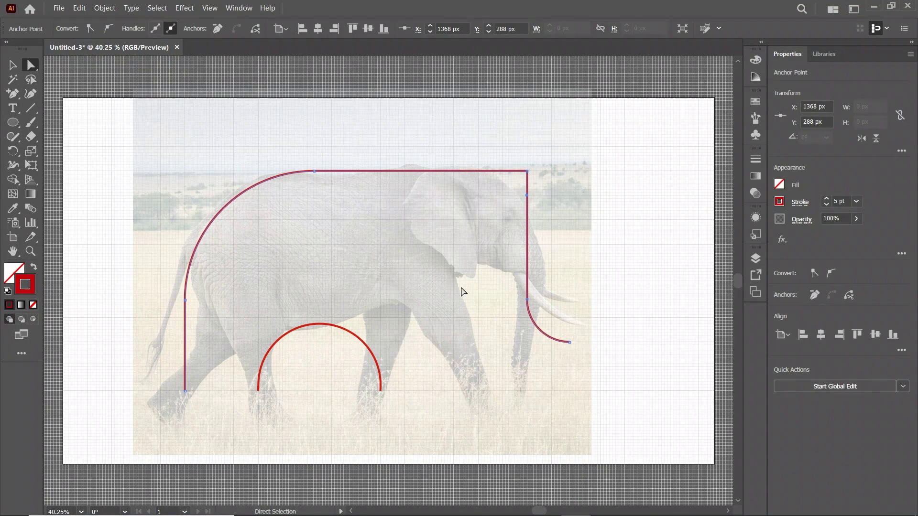
key("Delete")
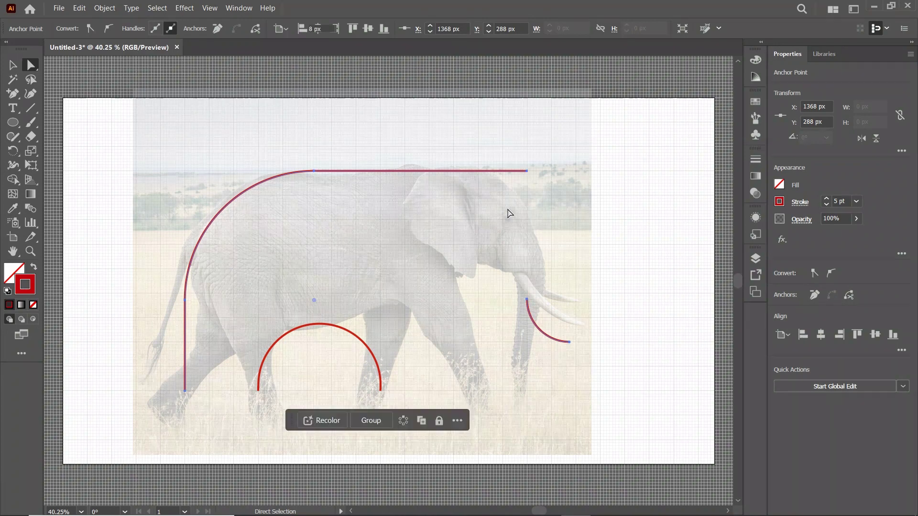
Draw a 433 × 432 px head circle and add an anchor on its lower-right edge
left_click(11, 123)
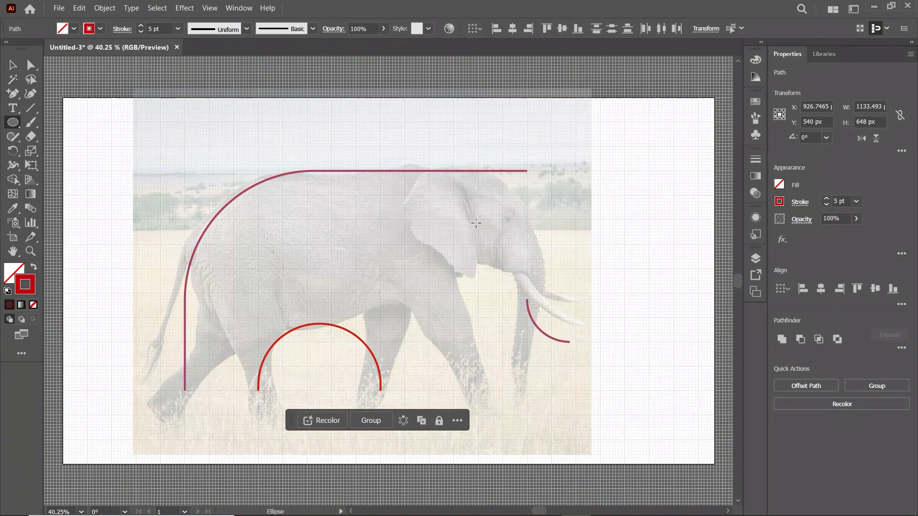
mouse_move(528, 170)
left_mouse_down()
mouse_move(469, 241)
mouse_move(379, 318)
left_mouse_up()
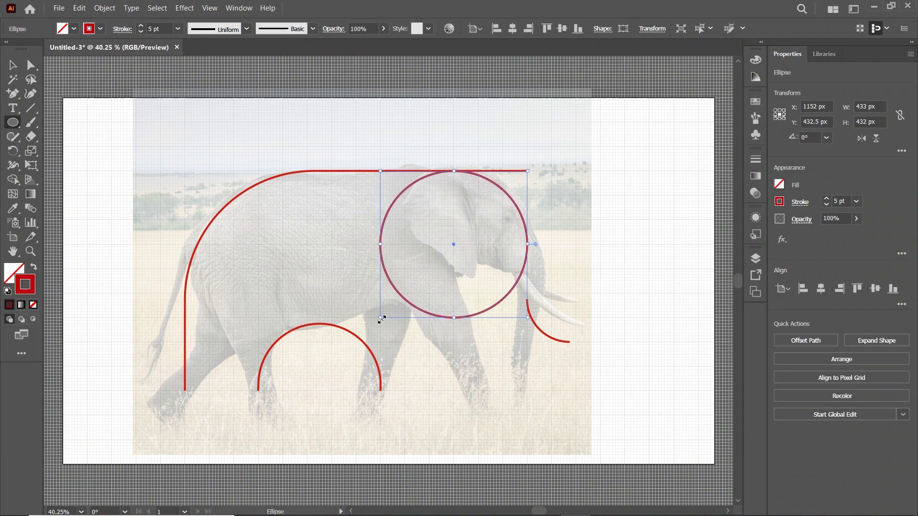
left_click(15, 96)
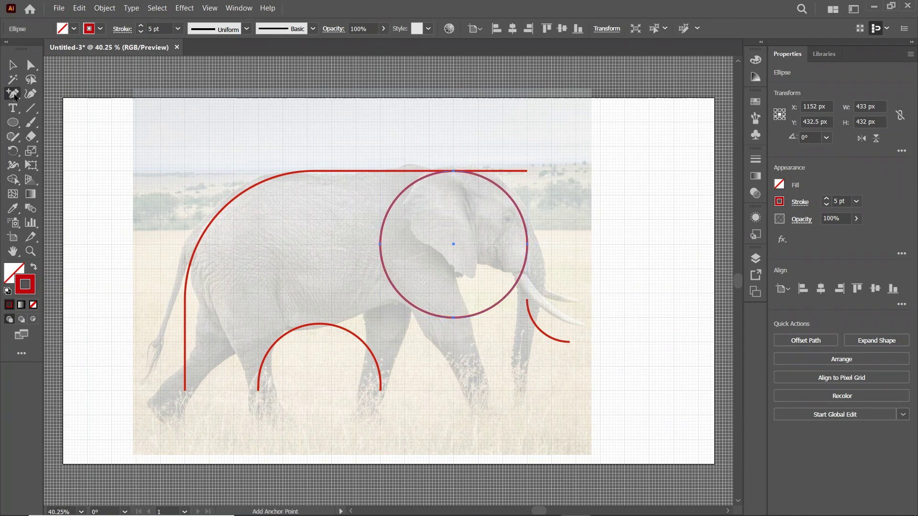
left_click(499, 302)
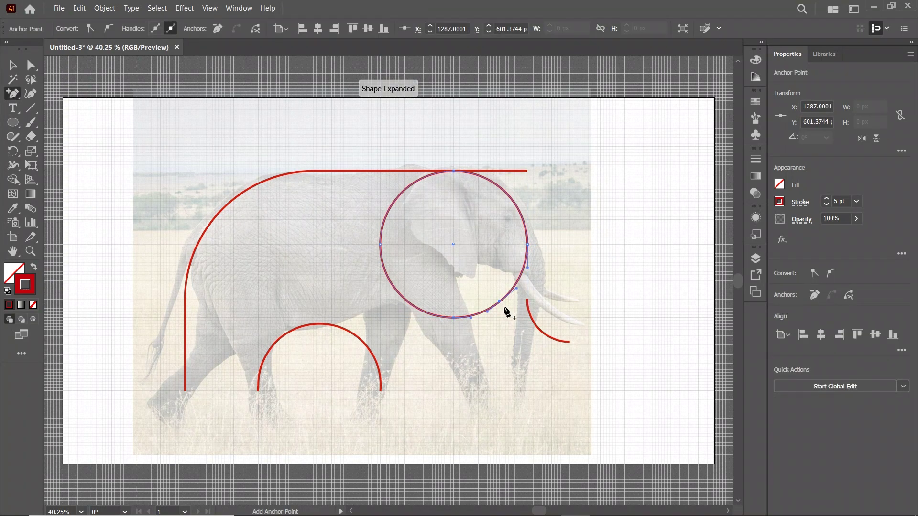
Delete the head circle's lower-right arc and pull the back line's end left onto the circle's top
left_click(29, 66)
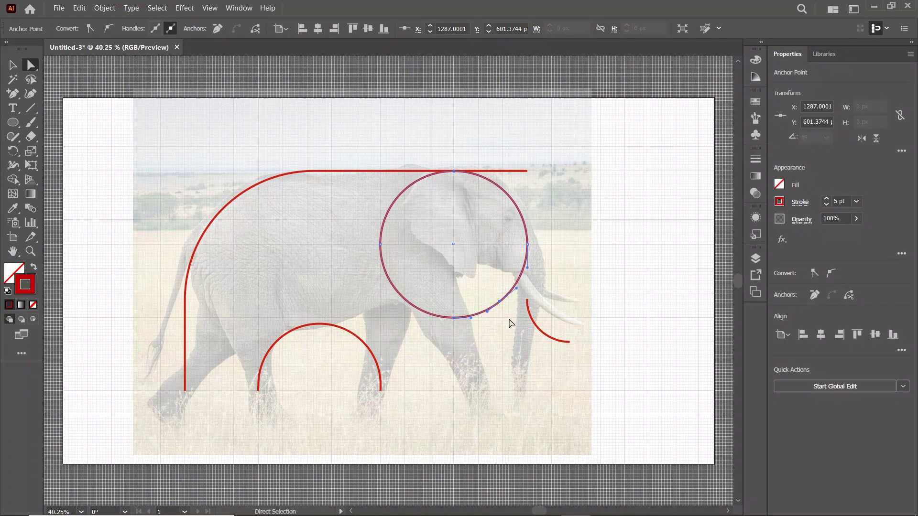
key("Delete")
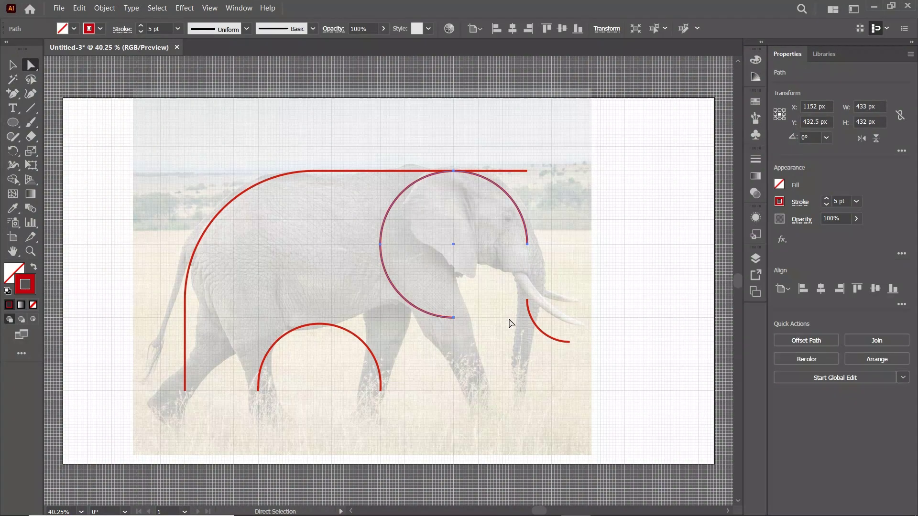
left_click(527, 171)
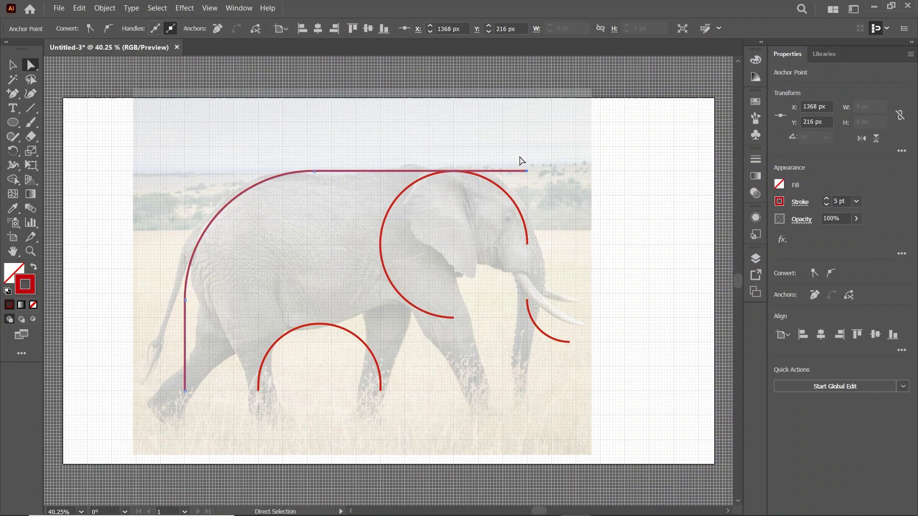
left_click_drag(526, 171, 454, 171)
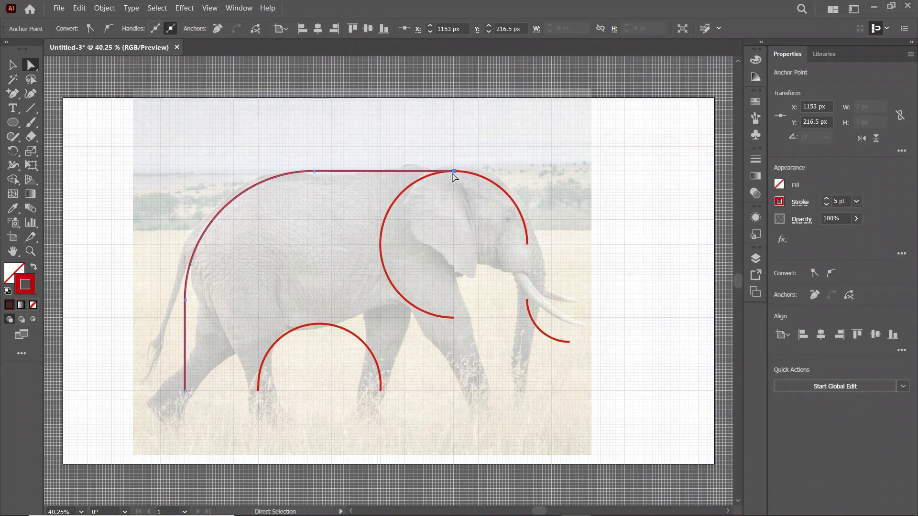
Join the head arc's open end to the trunk's top and draw a vertical front leg down to y 864 px
left_click_drag(377, 207, 412, 240)
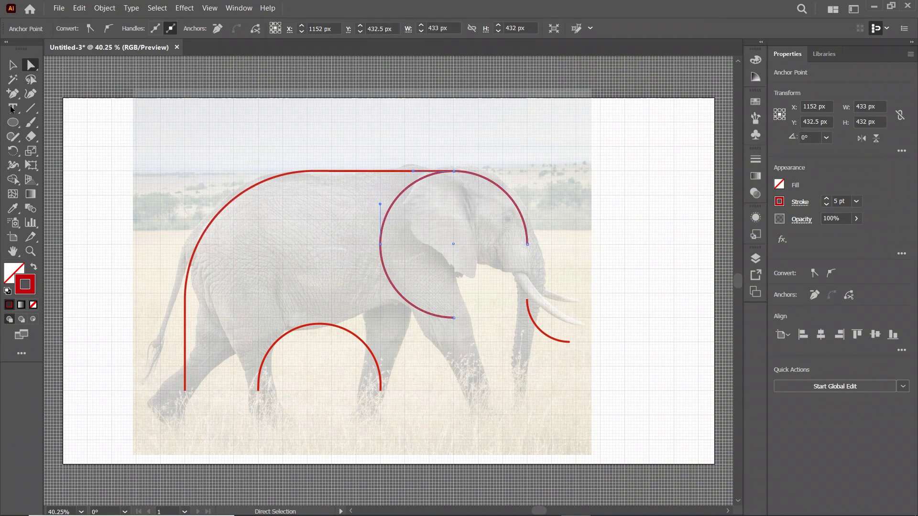
left_click_drag(13, 93, 41, 99)
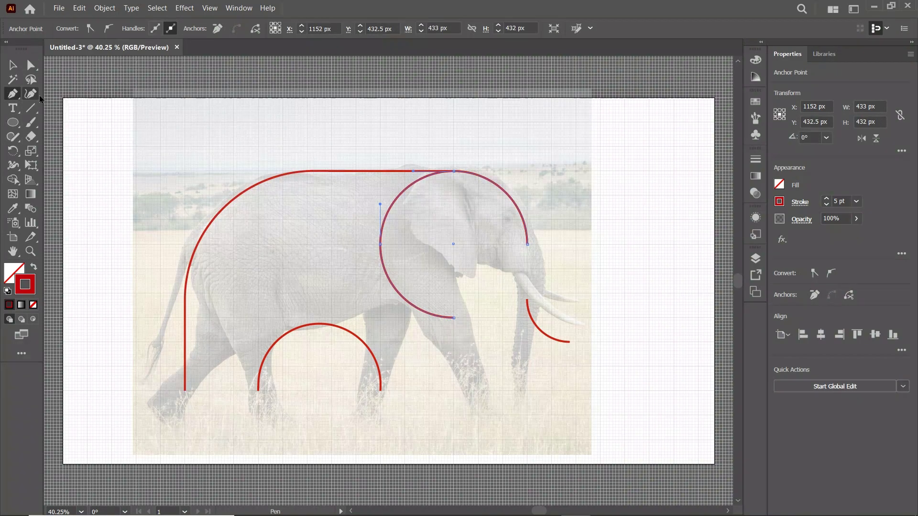
left_click(527, 245)
left_click(527, 300)
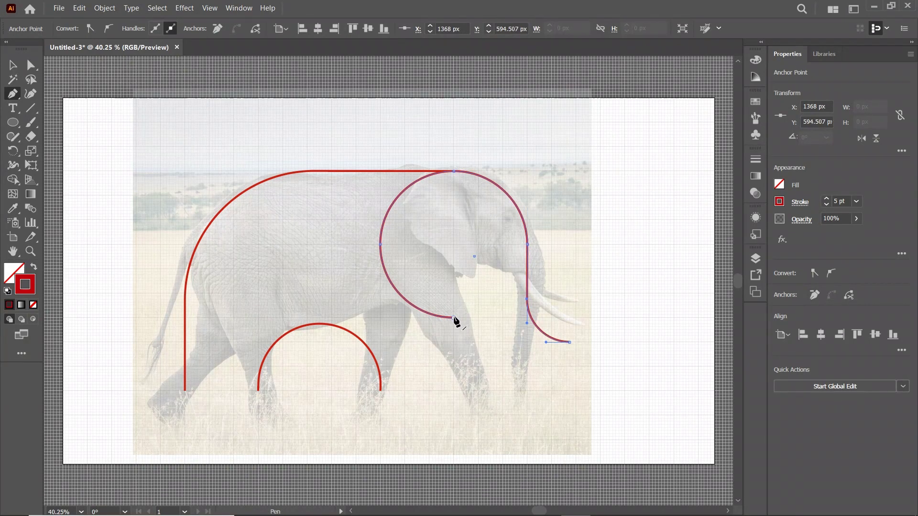
left_click(453, 390)
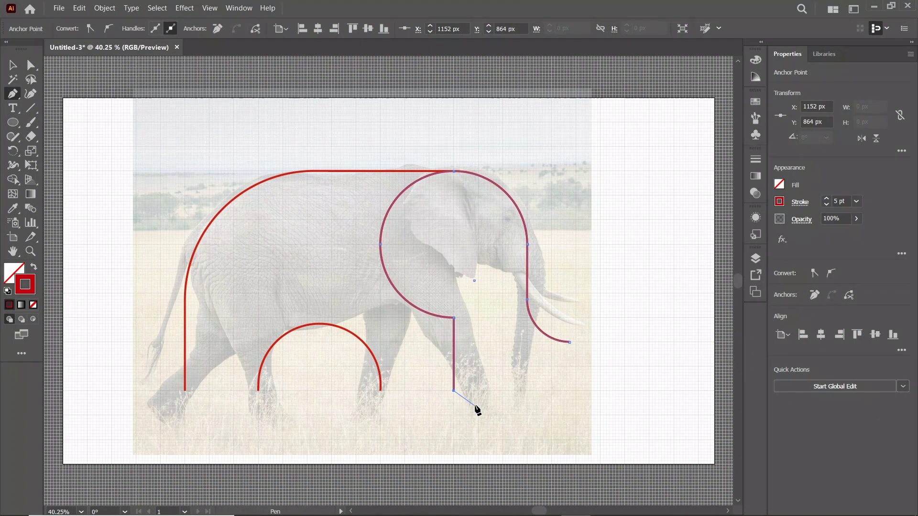
key("Escape")
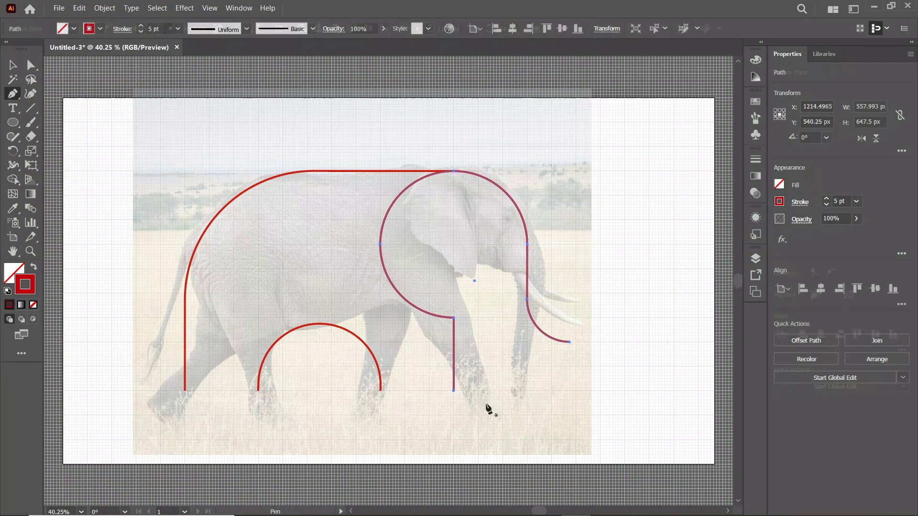
Give all elephant paths a 50 pt stroke and scale them down to 594.5 × 339.9 px
left_click(15, 68)
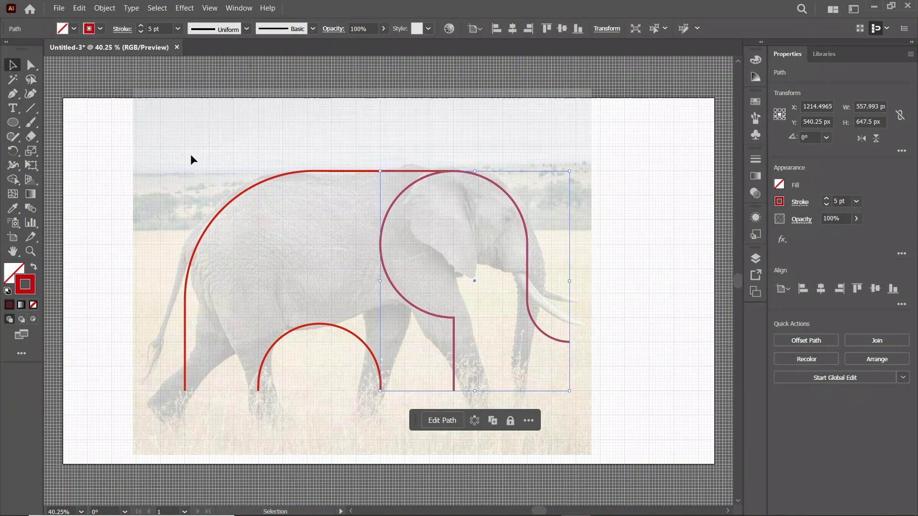
left_click_drag(166, 127, 600, 435)
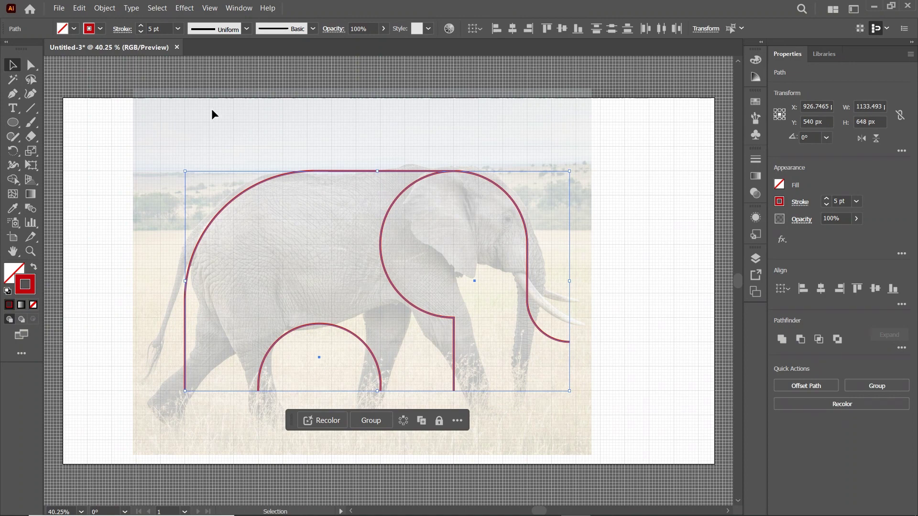
left_click(160, 28)
type("5")
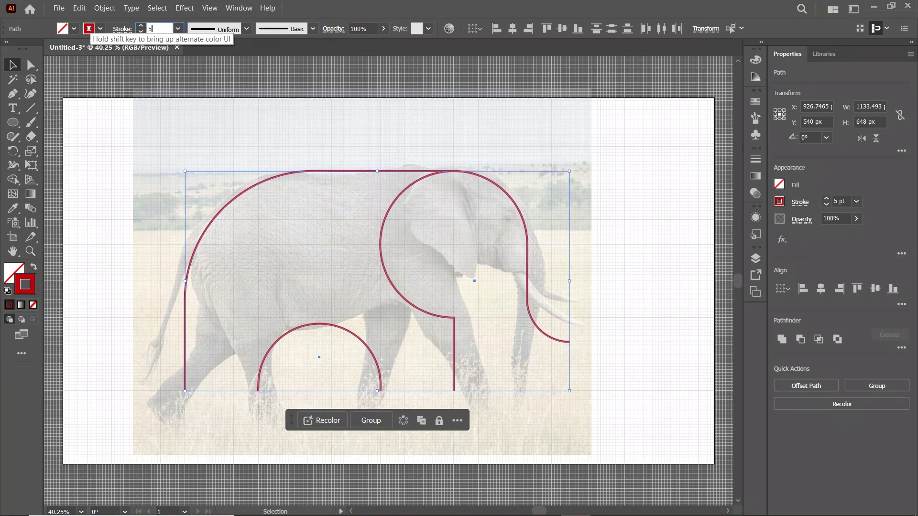
type("0")
key("Return")
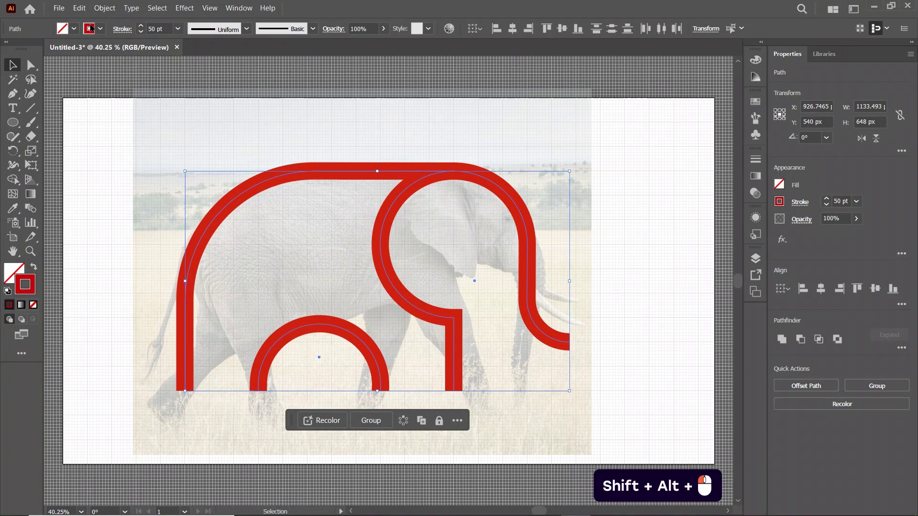
left_click_drag(569, 390, 478, 366)
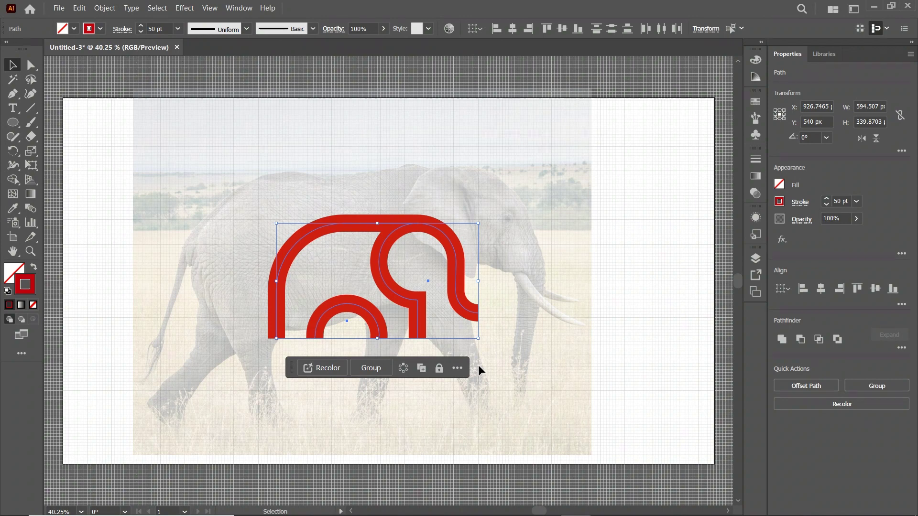
Apply Outline Stroke to make the elephant solid red shapes, then hide the grid
left_click(104, 9)
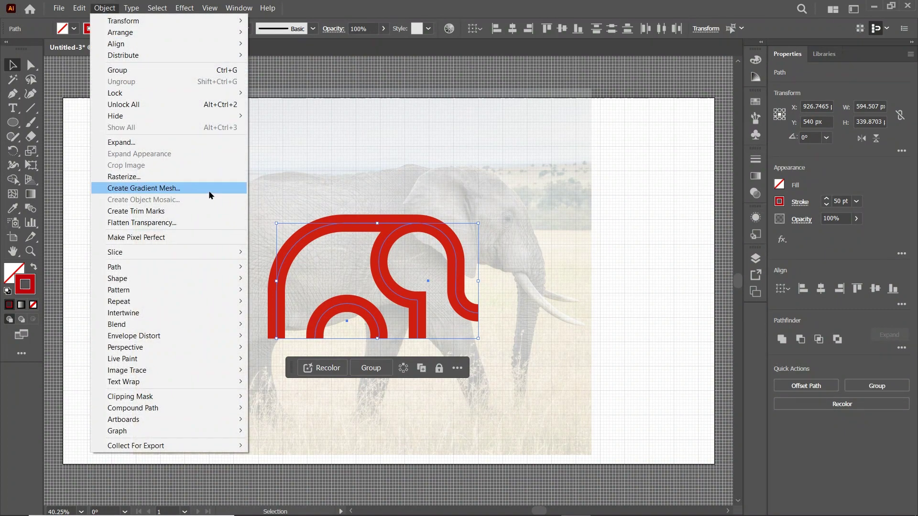
mouse_move(211, 267)
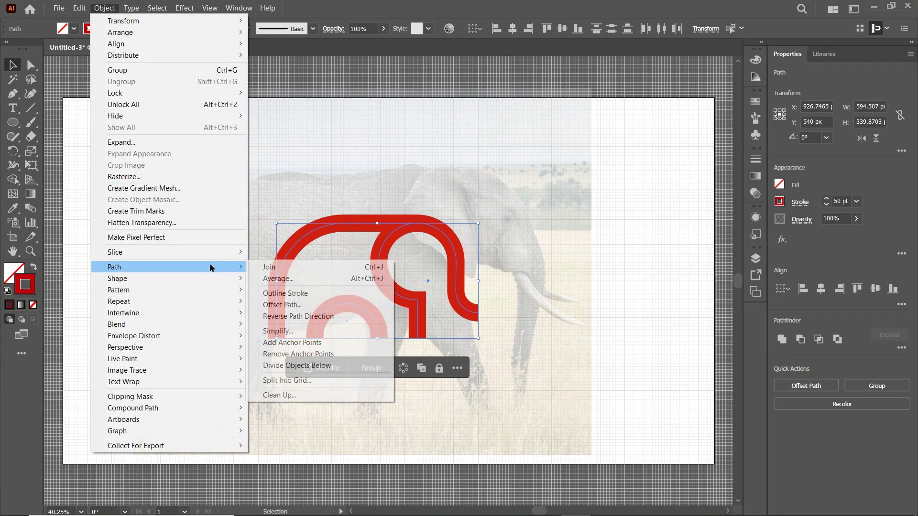
left_click(283, 295)
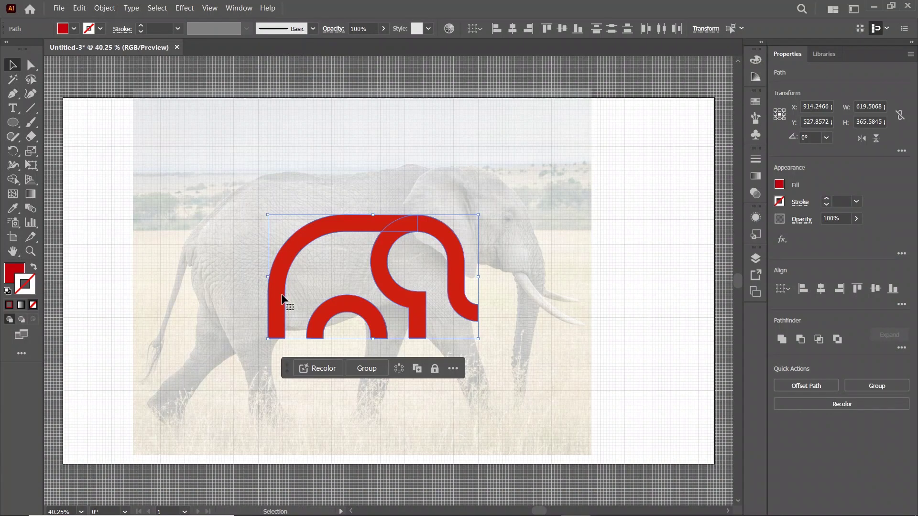
left_click(210, 9)
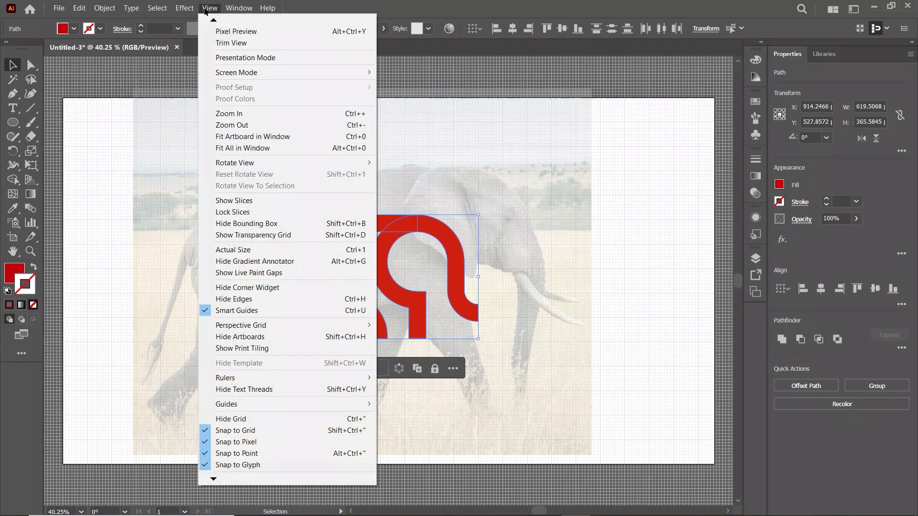
left_click(243, 420)
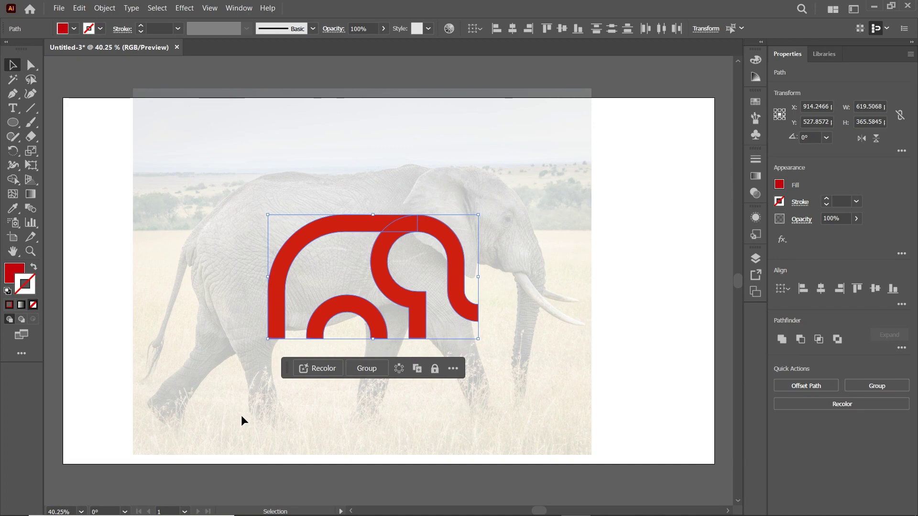
Hide the linked elephant photo in the Layers panel
left_click(239, 8)
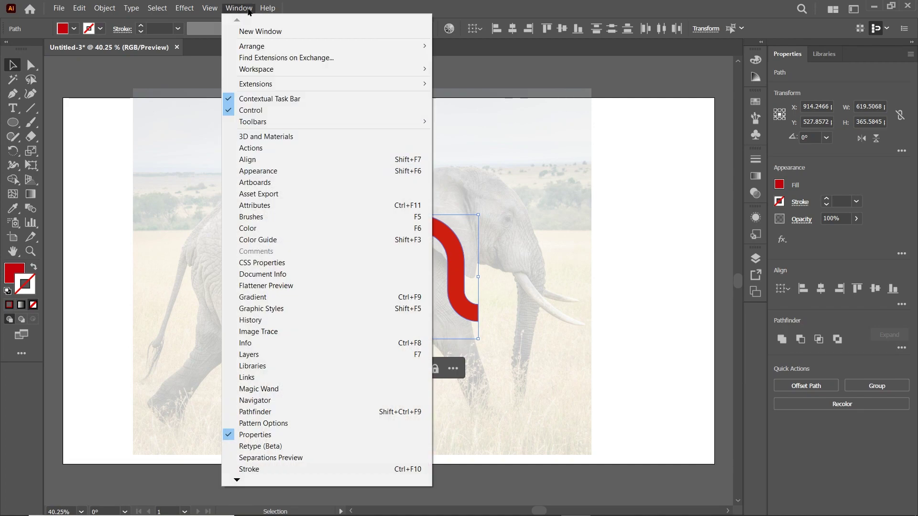
left_click(262, 354)
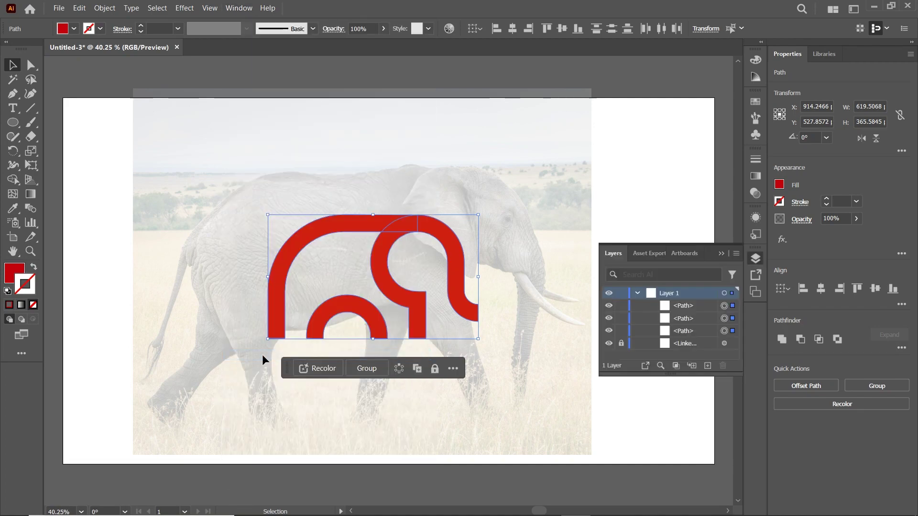
left_click(688, 344)
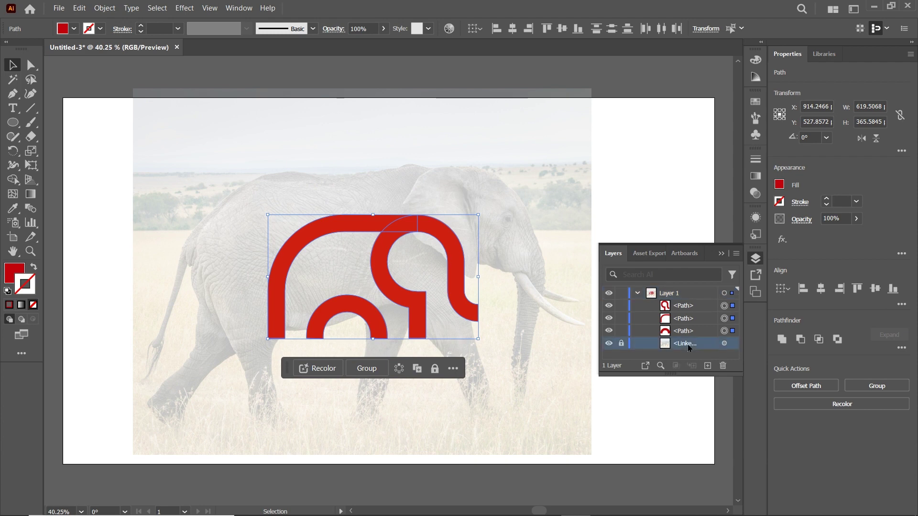
left_click(608, 344)
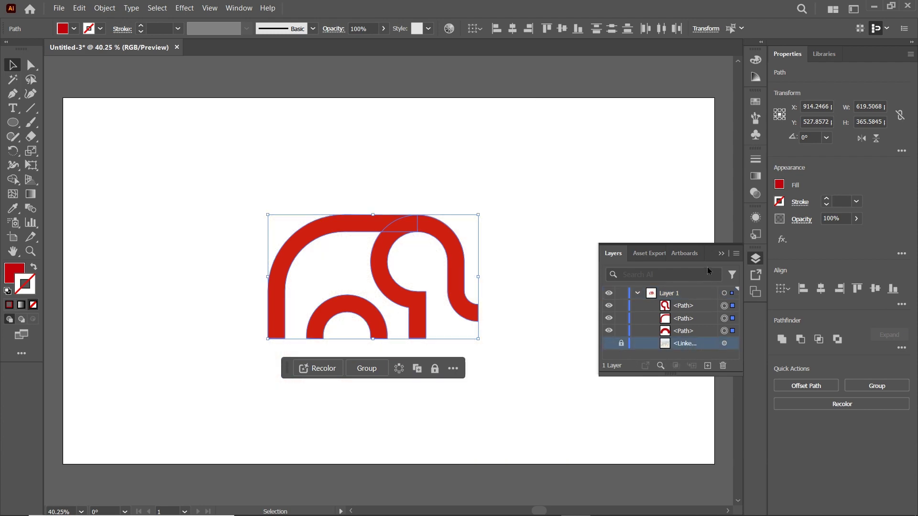
left_click(720, 253)
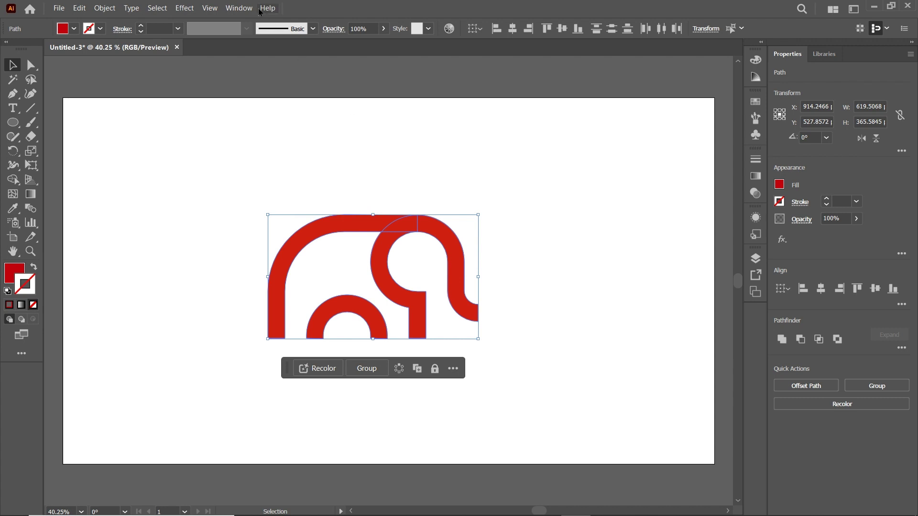
Unite the red elephant shapes into one shape with Pathfinder
left_click(239, 8)
left_click(253, 354)
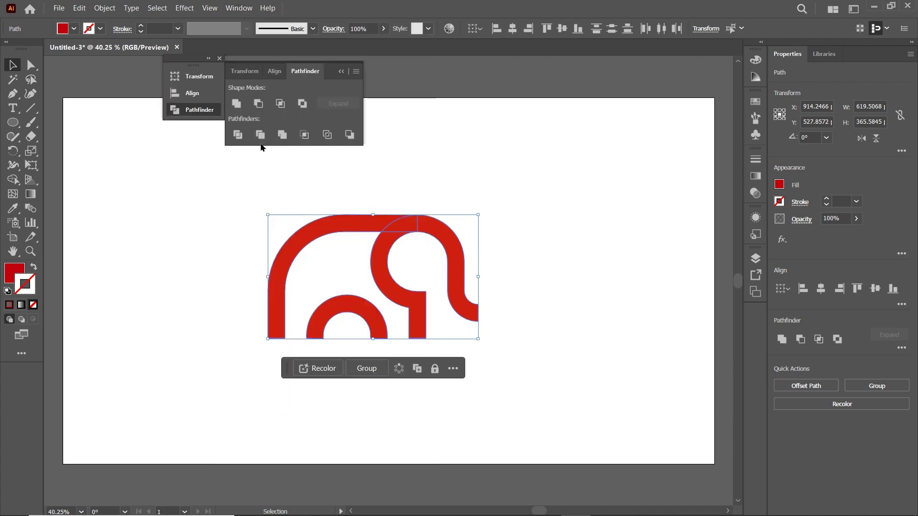
left_click(236, 104)
left_click(218, 57)
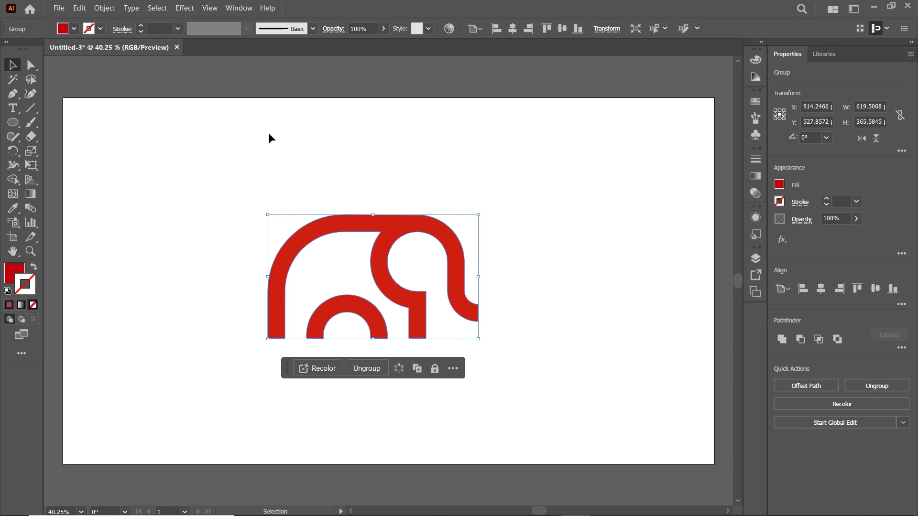
Fill the united elephant black and scale it proportionally to about 331.5 × 195.6 px
left_click(73, 29)
left_click(33, 50)
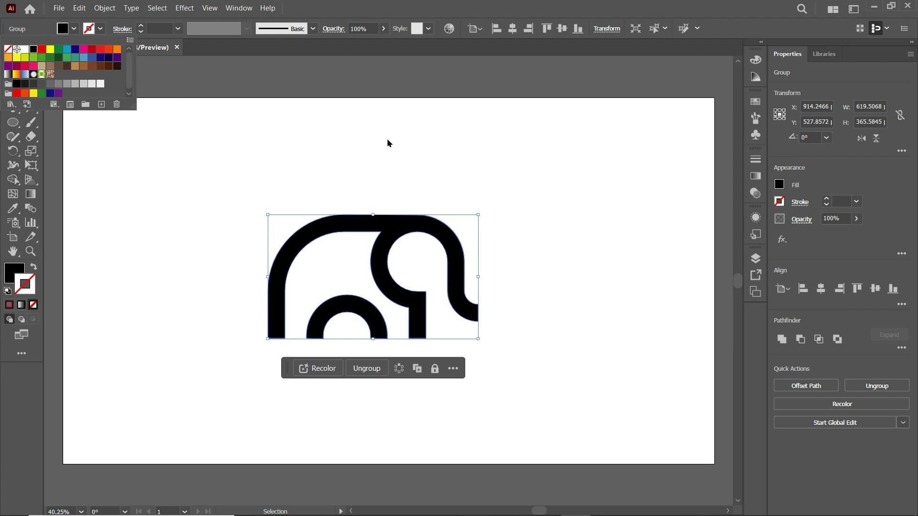
left_click(478, 338)
left_click_drag(478, 337, 435, 308)
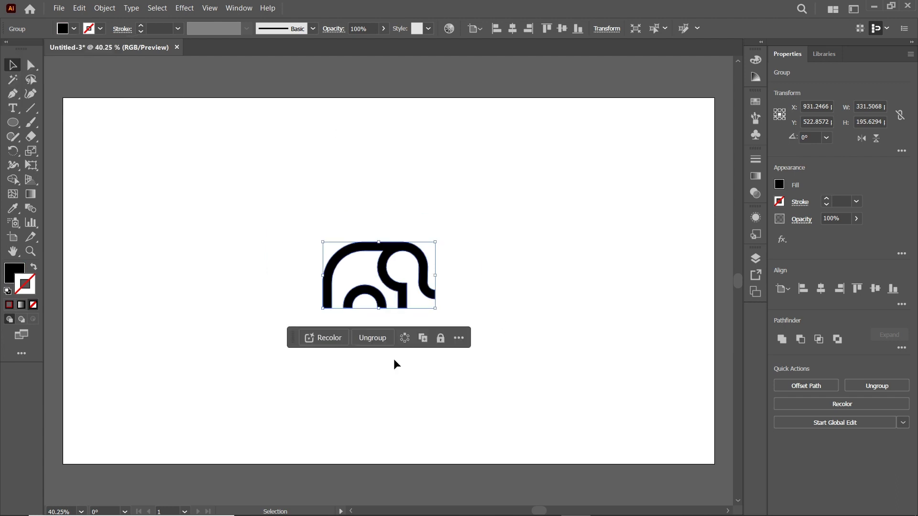